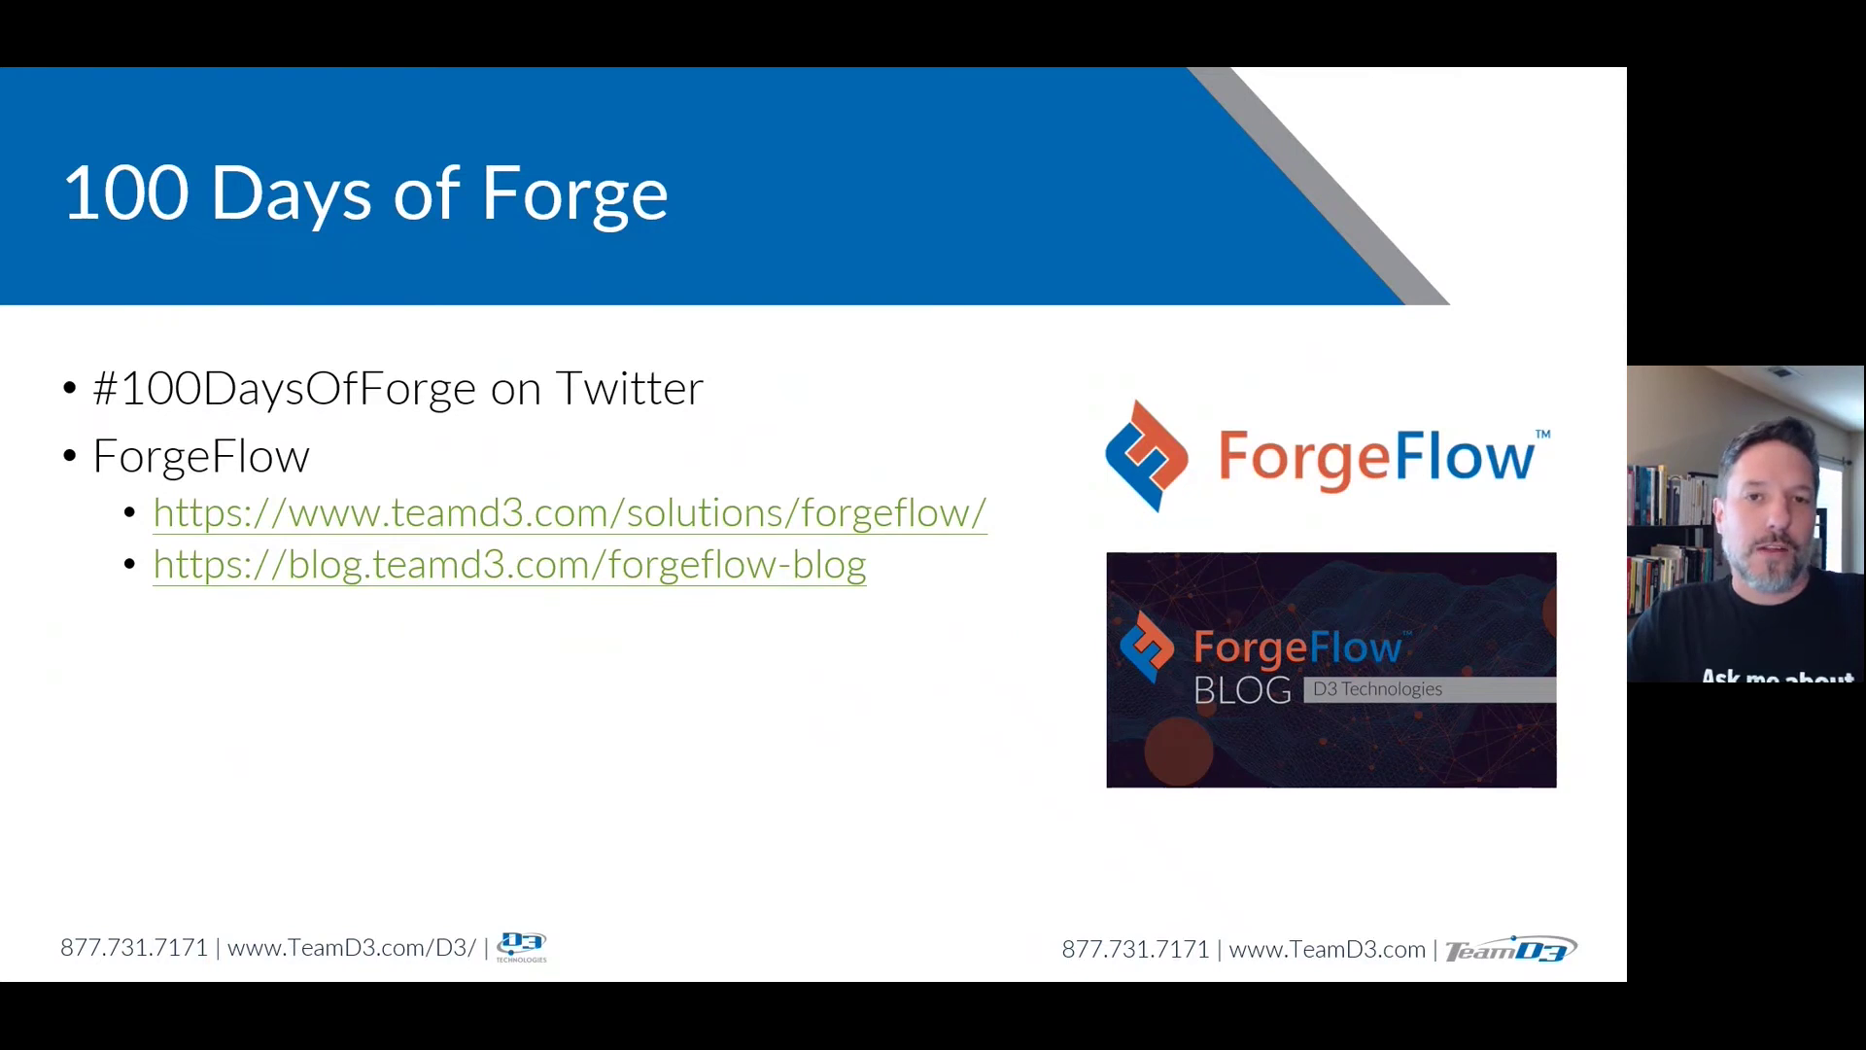
# On the 30 Day Recap slide, reveal Day 21-30, Authentication, Hub Data, Viewer, Extensions, and the closing bullet
pyautogui.press('Right')
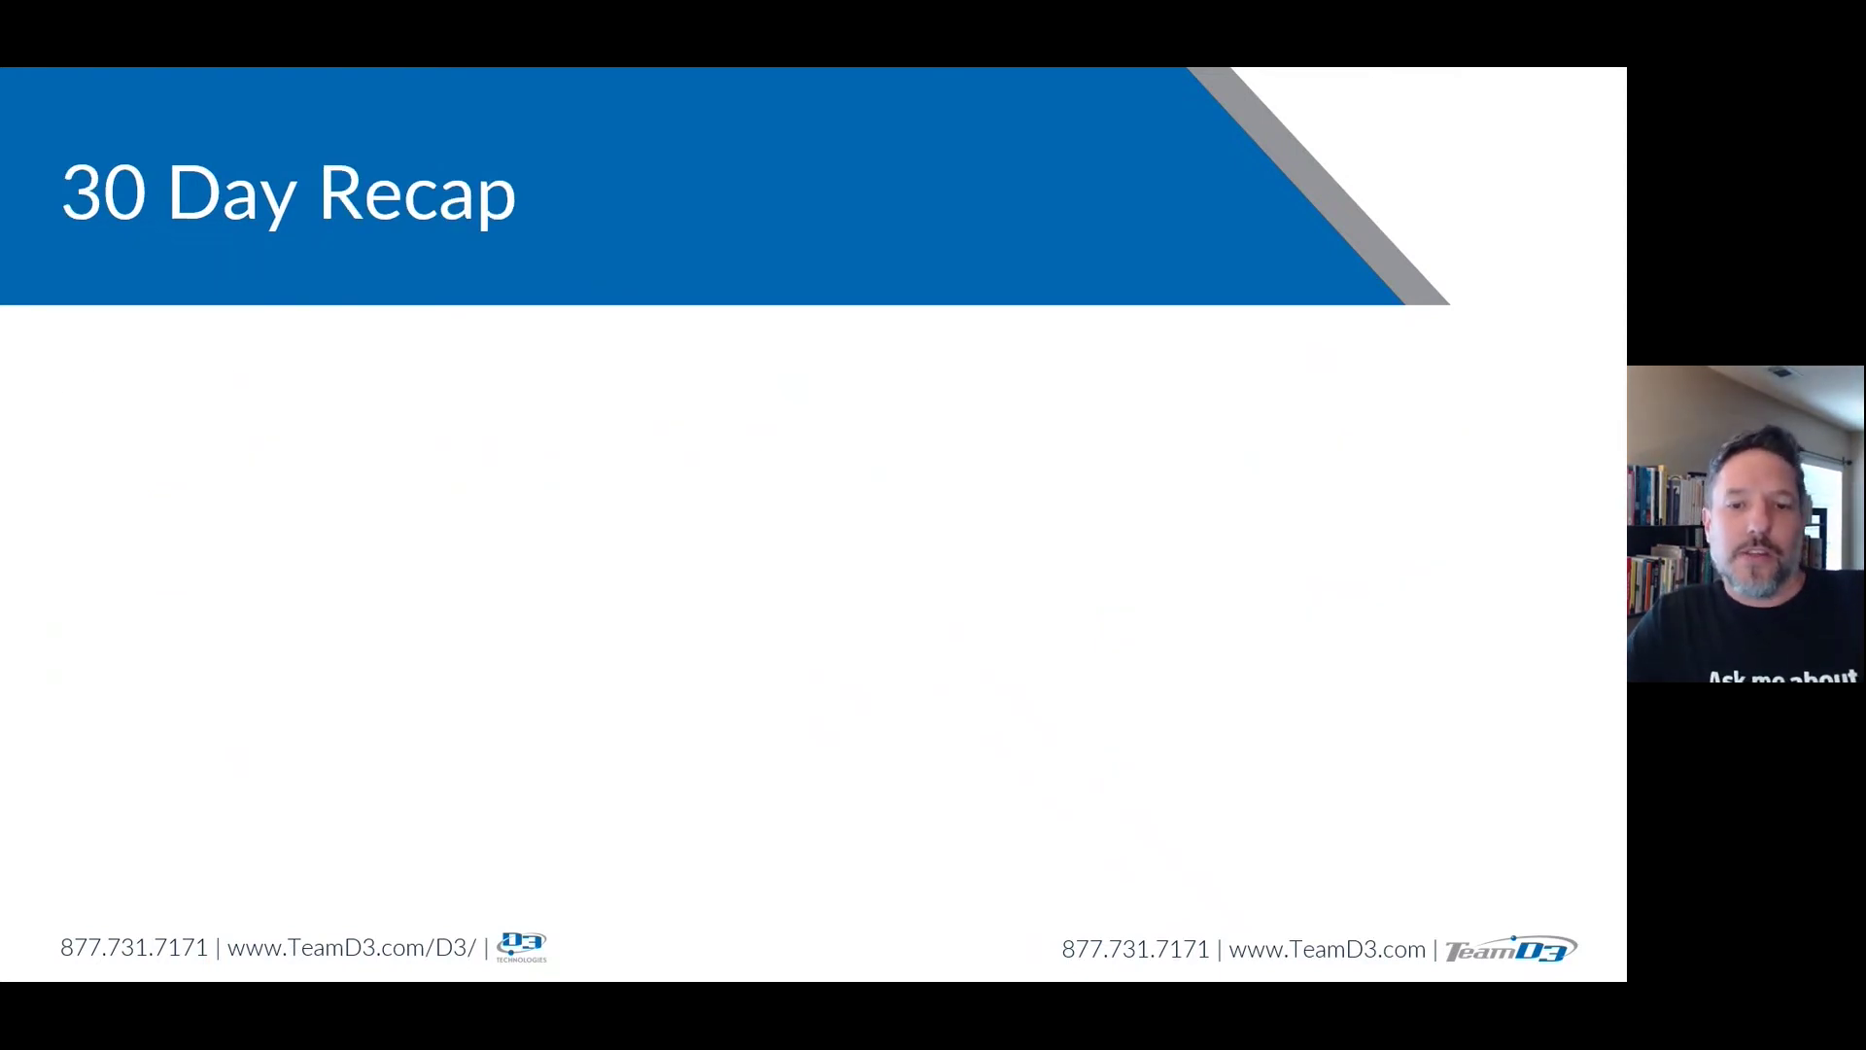
pyautogui.press('Right')
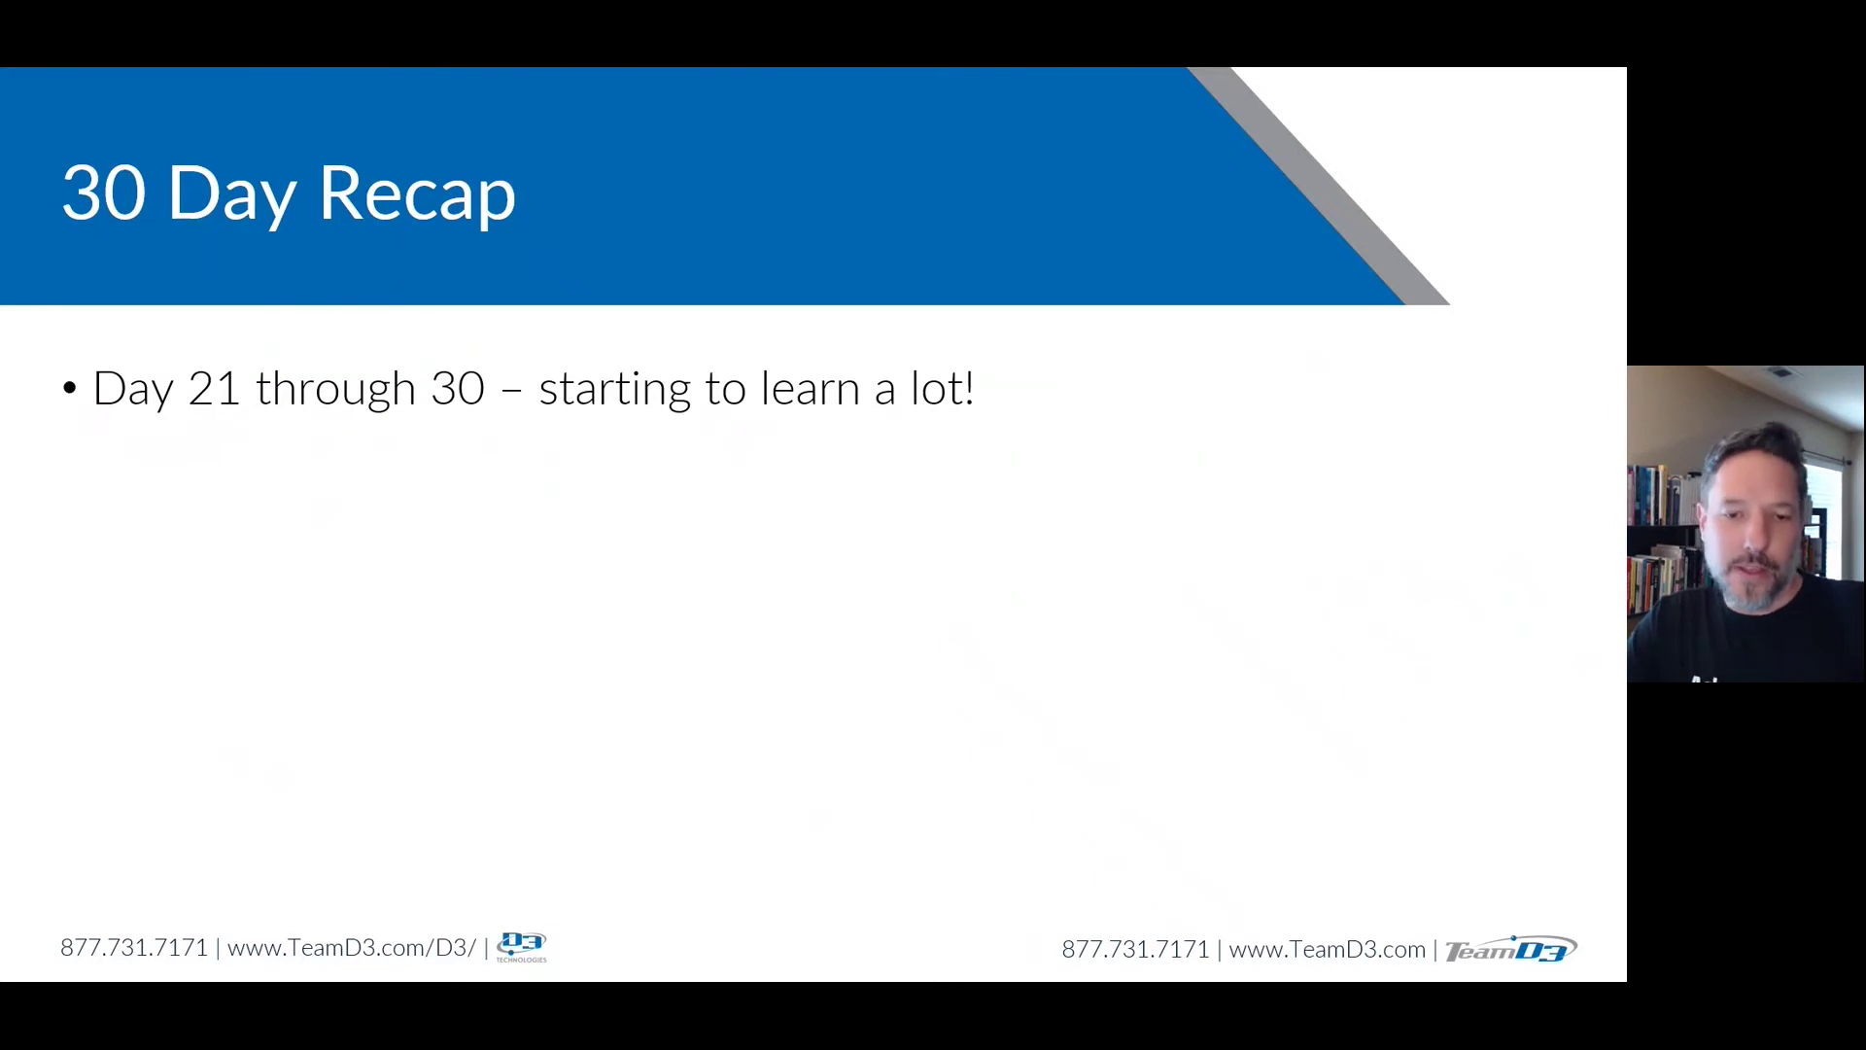
pyautogui.press('Right')
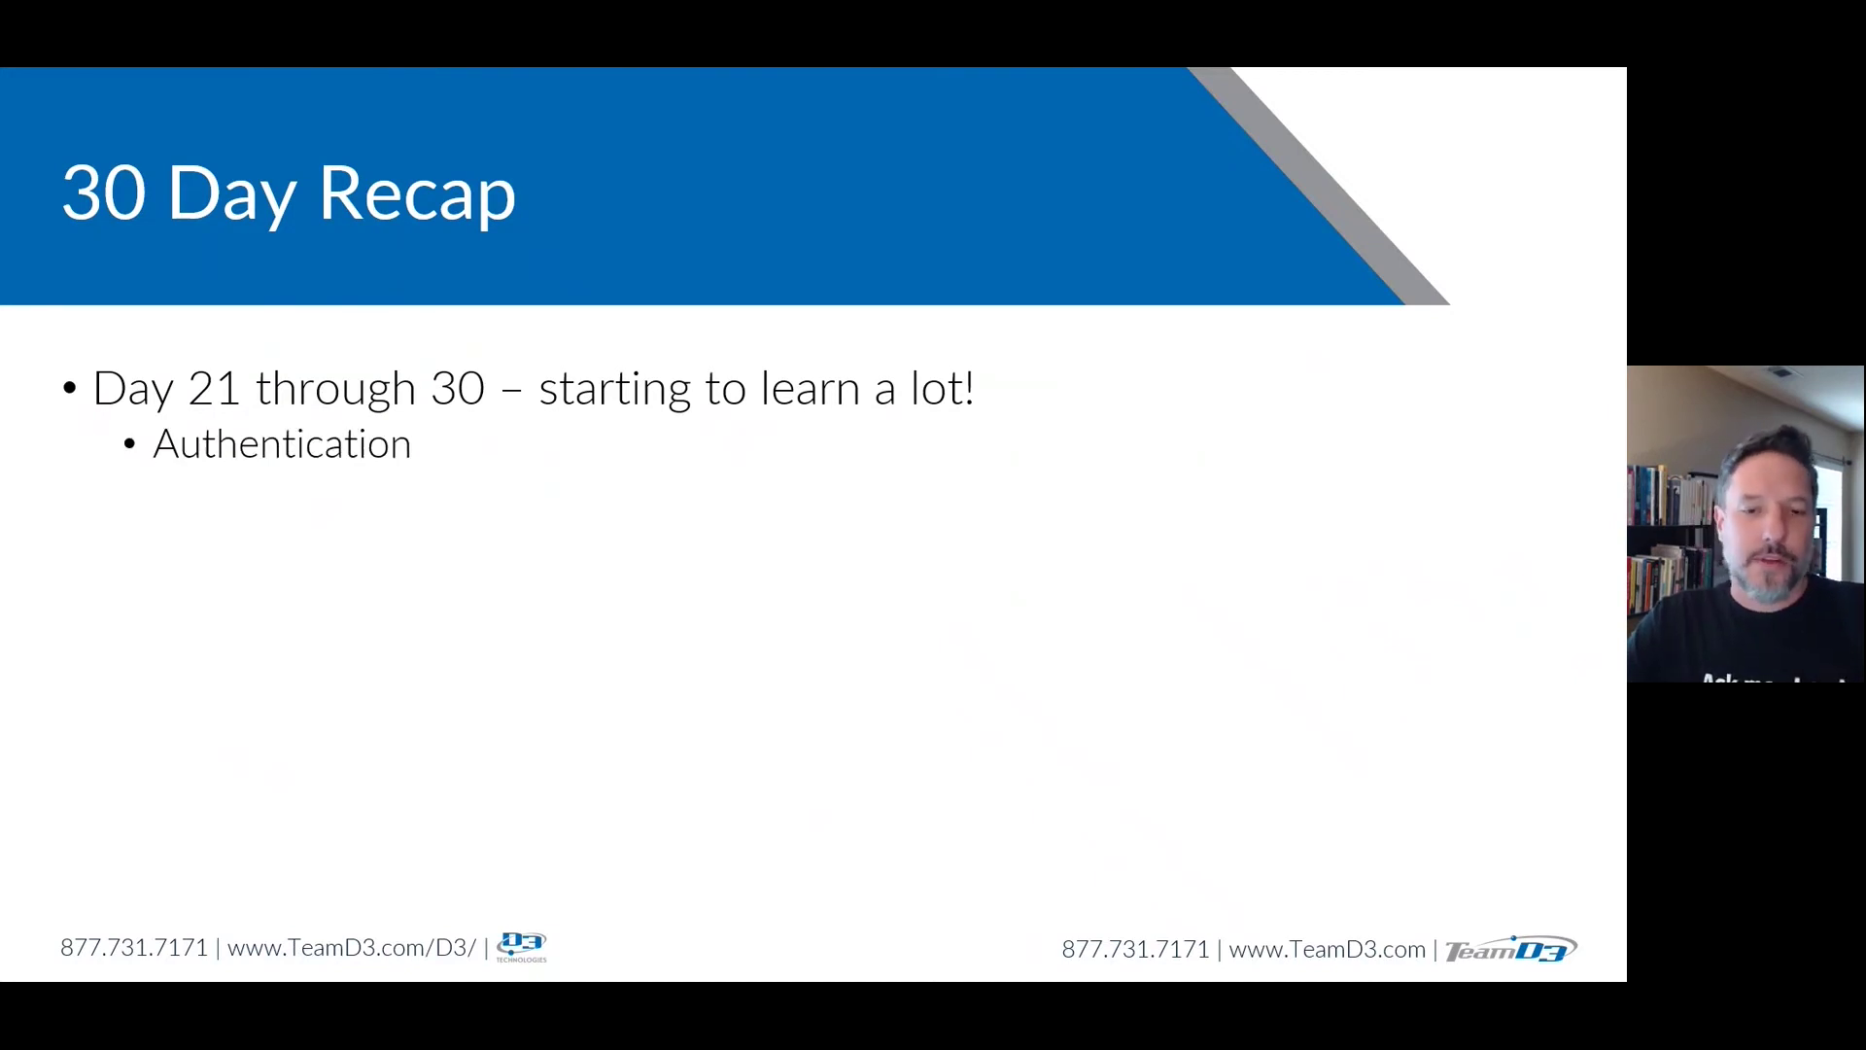
pyautogui.press('Right')
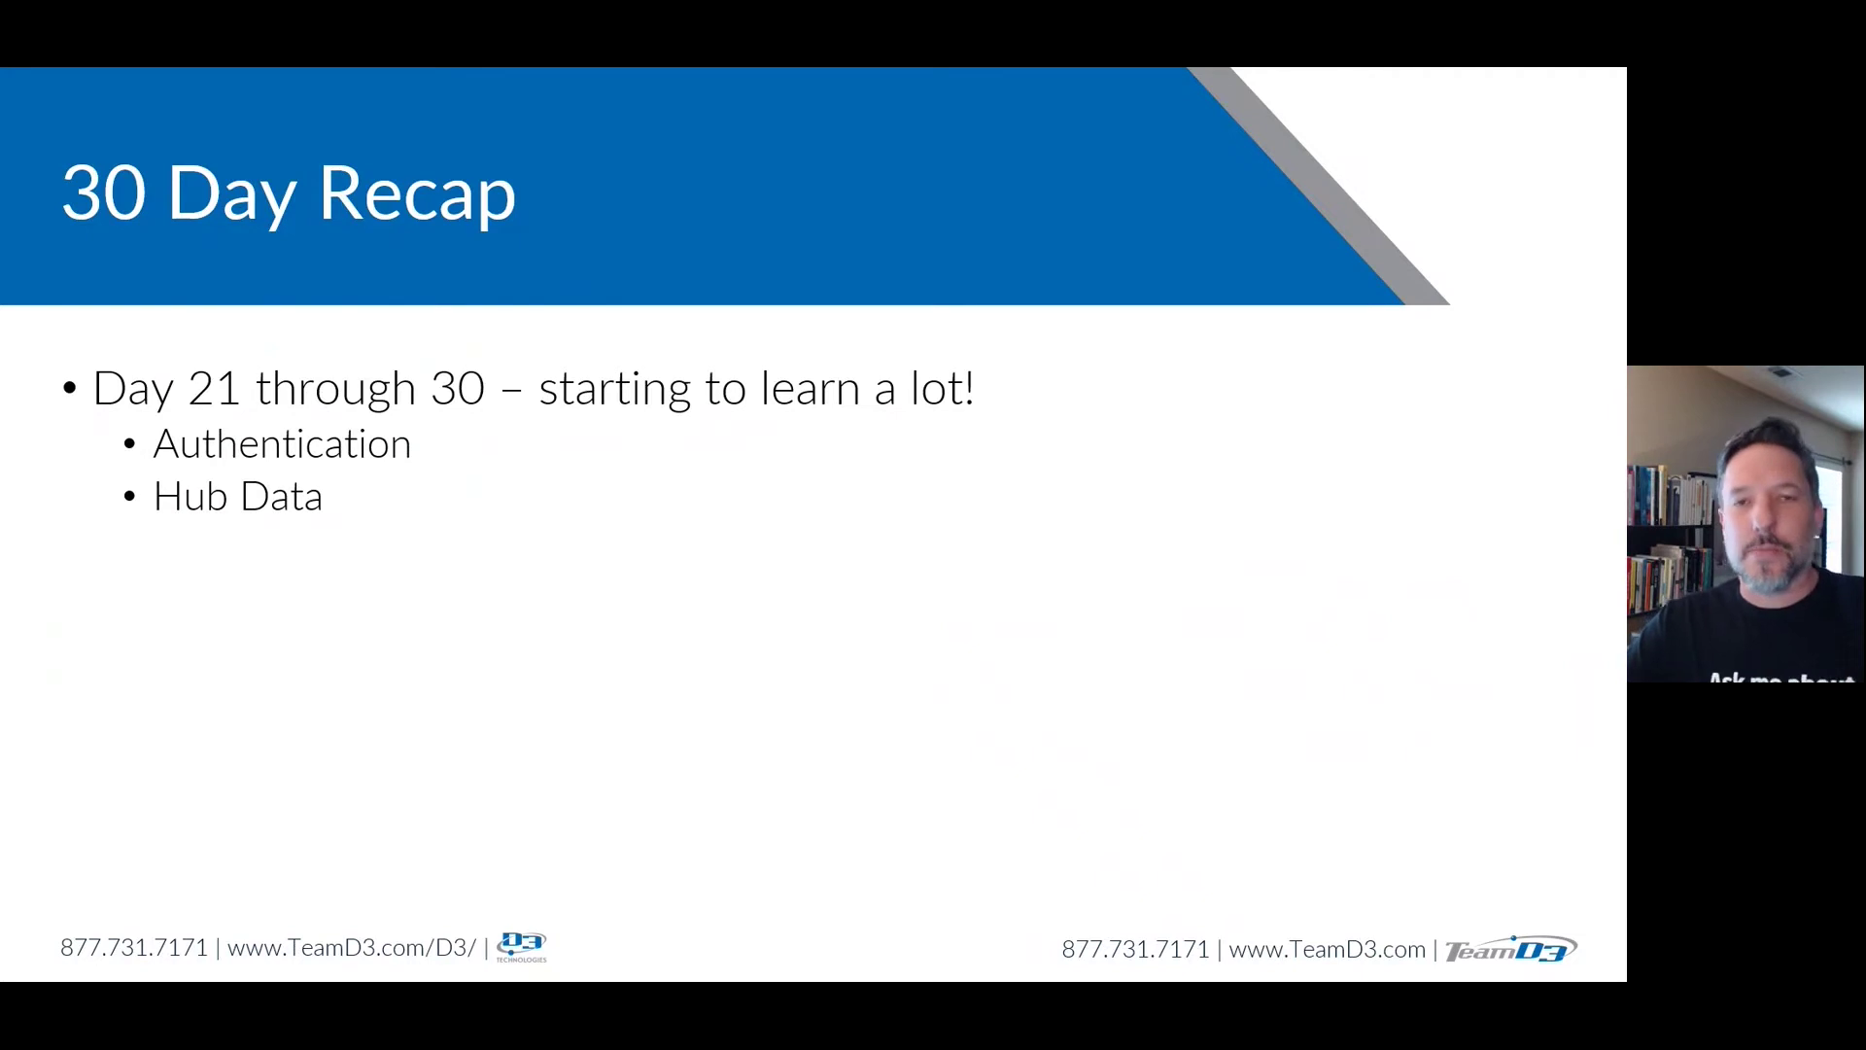
pyautogui.press('Right')
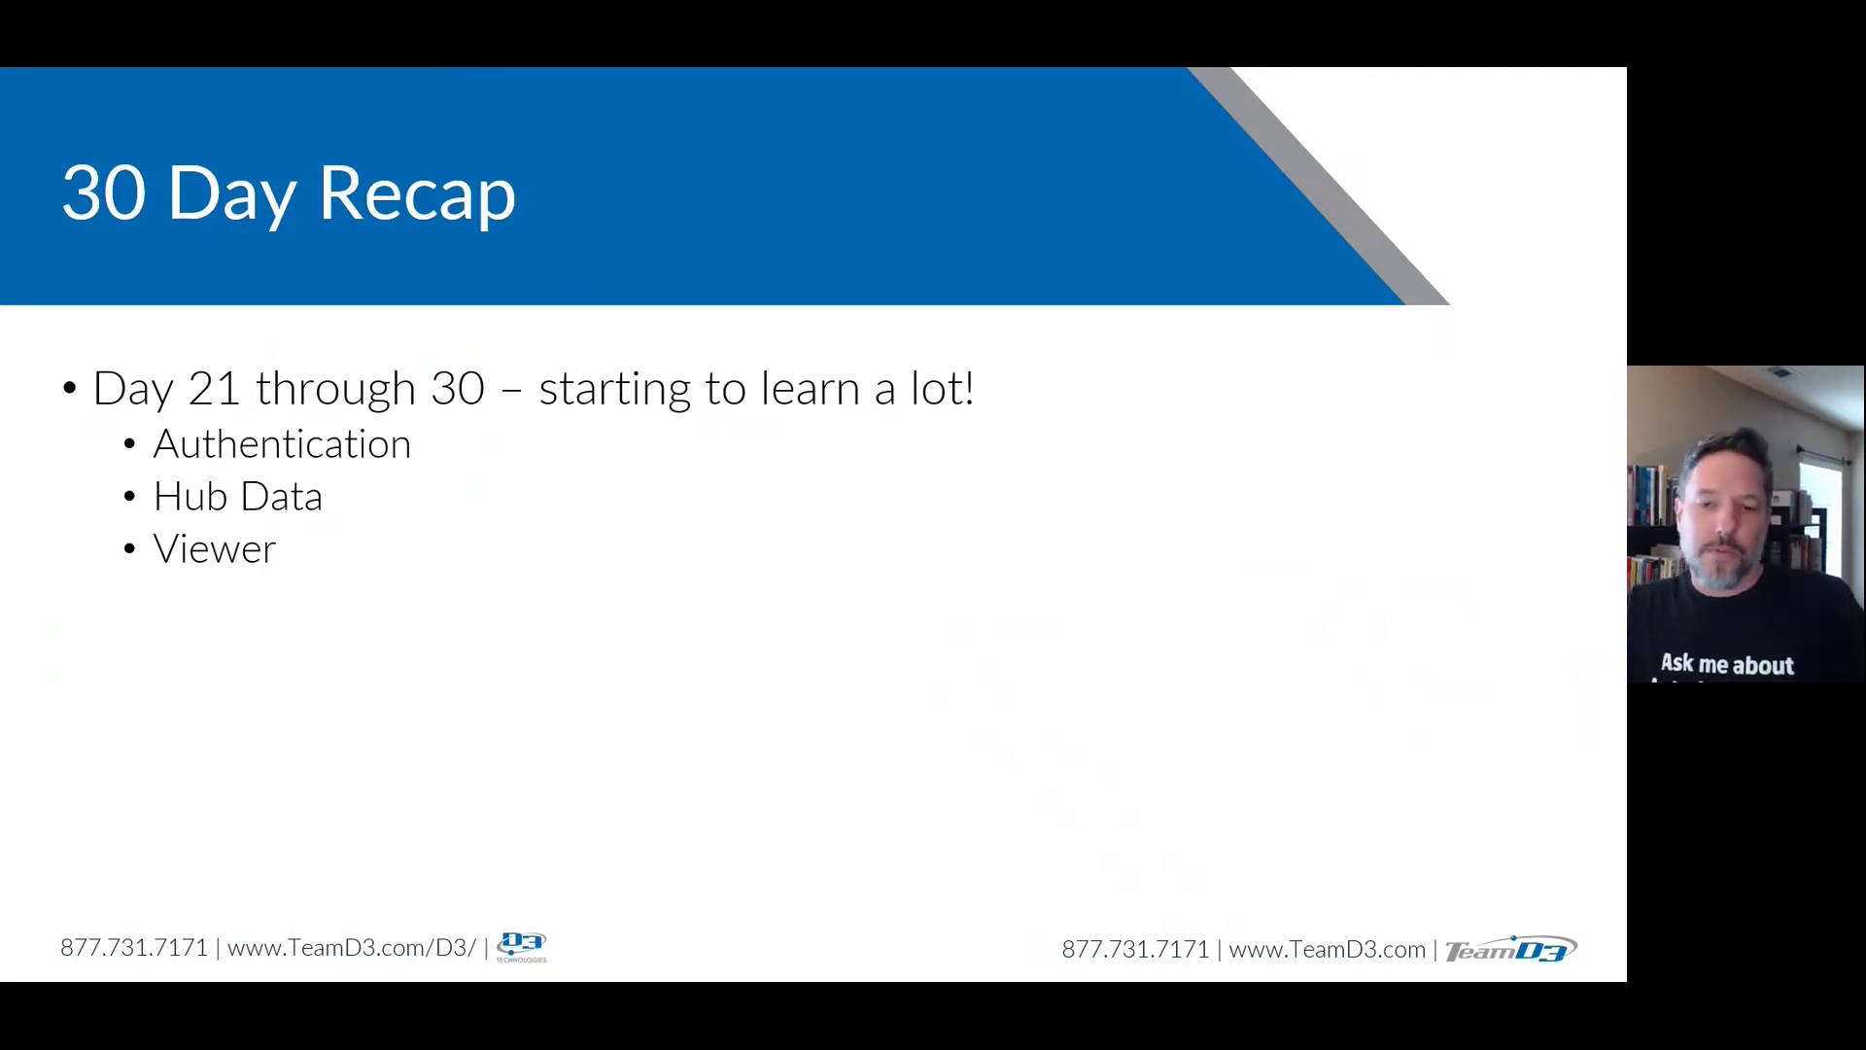
pyautogui.press('Right')
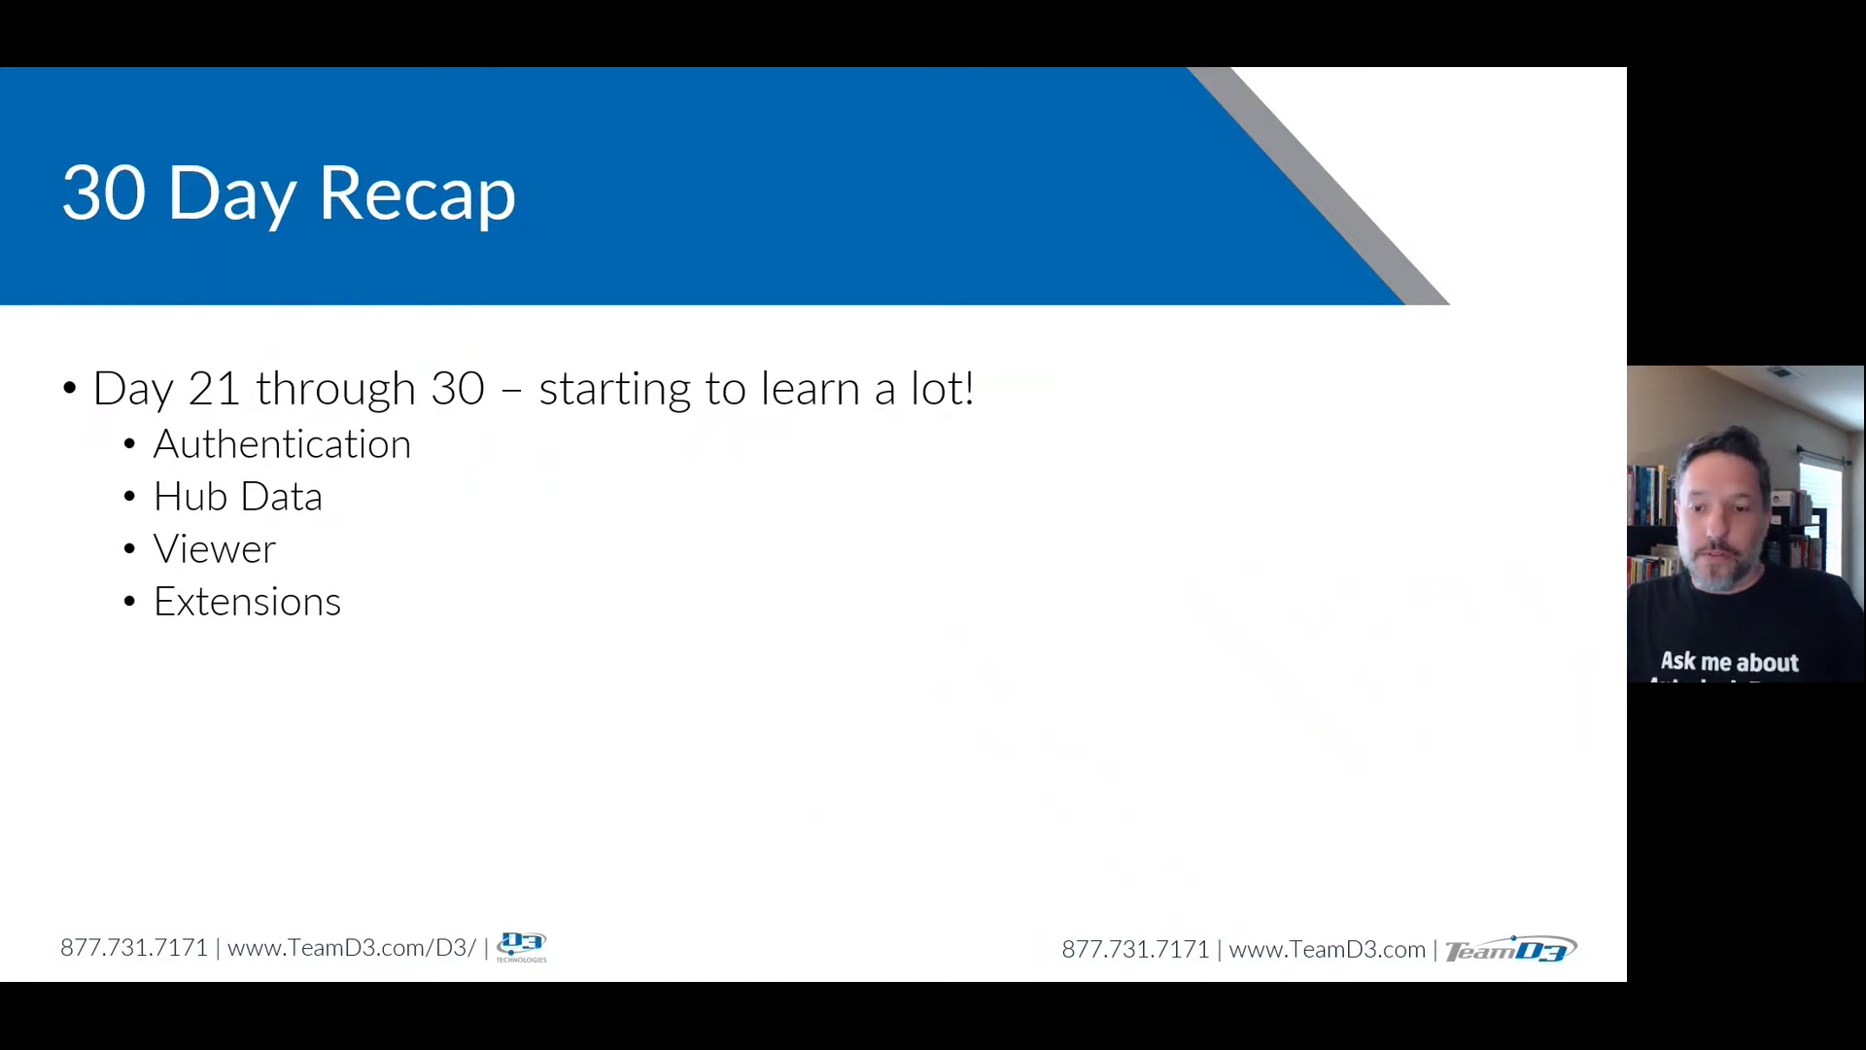
pyautogui.press('Right')
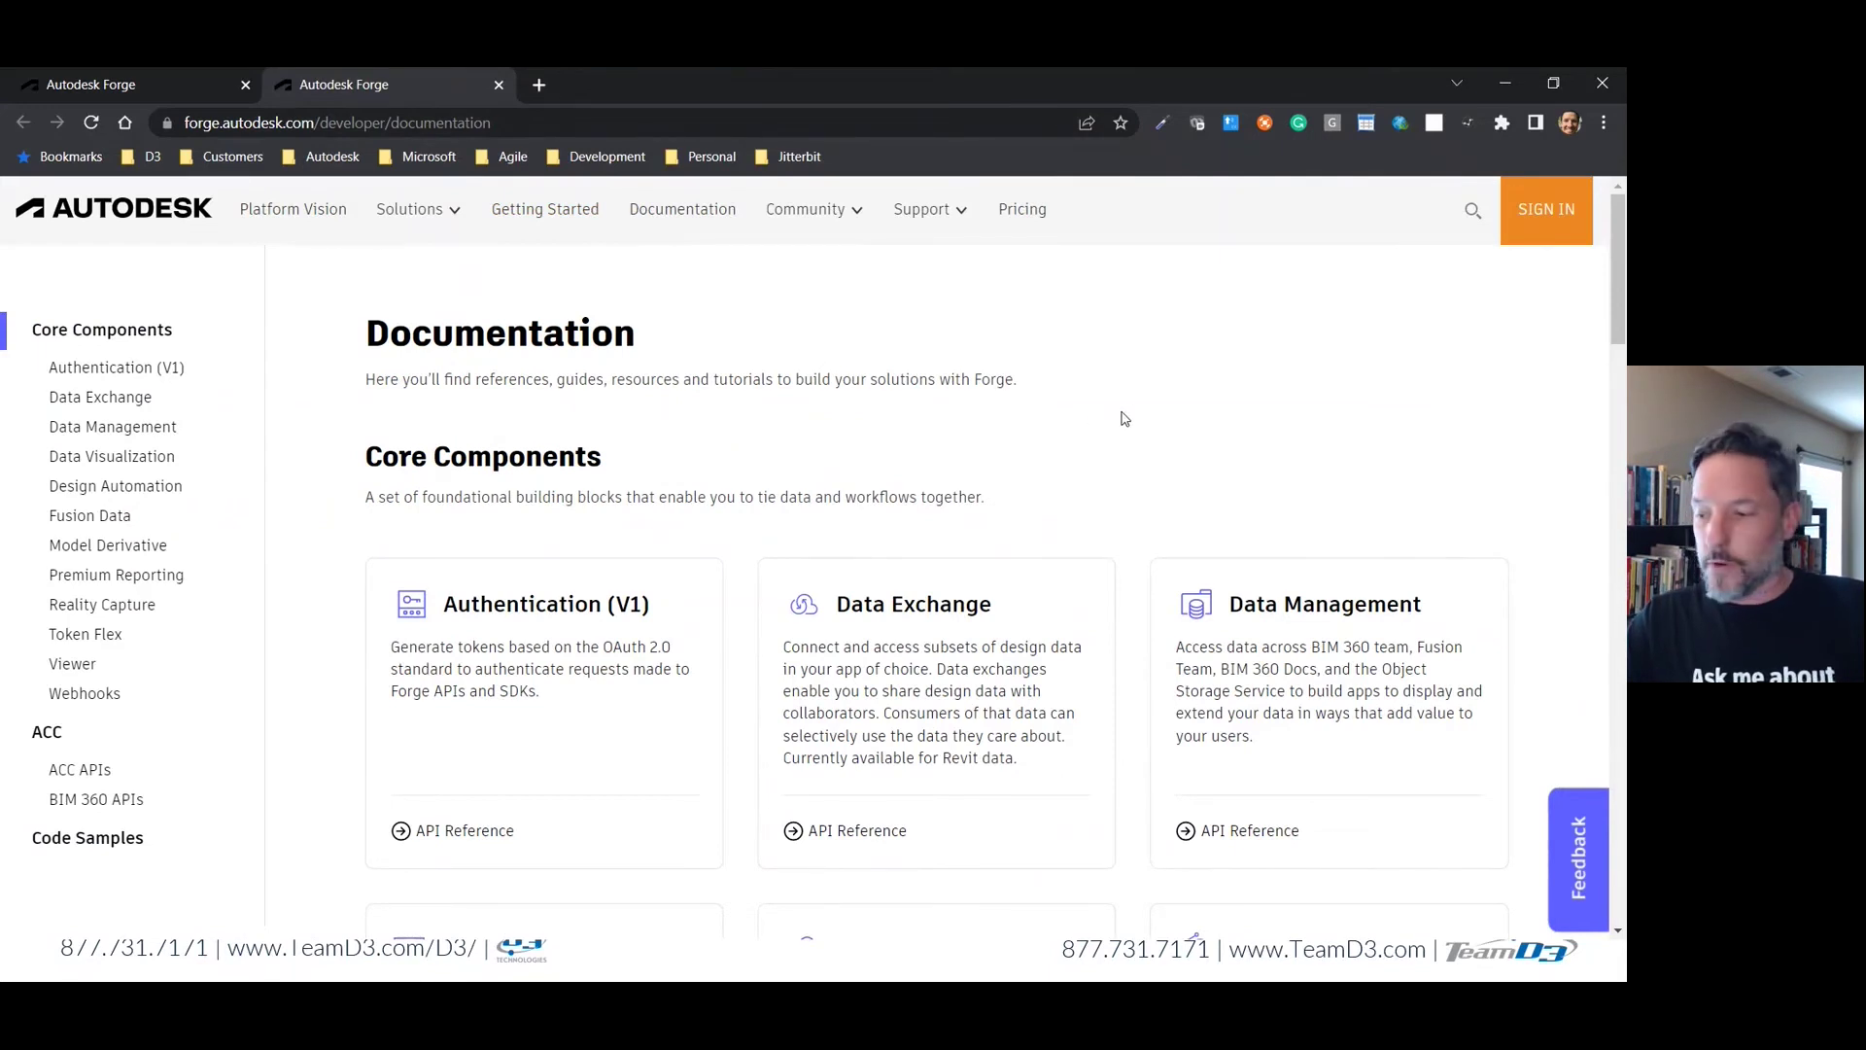
pyautogui.scroll(-2, 1144, 423)
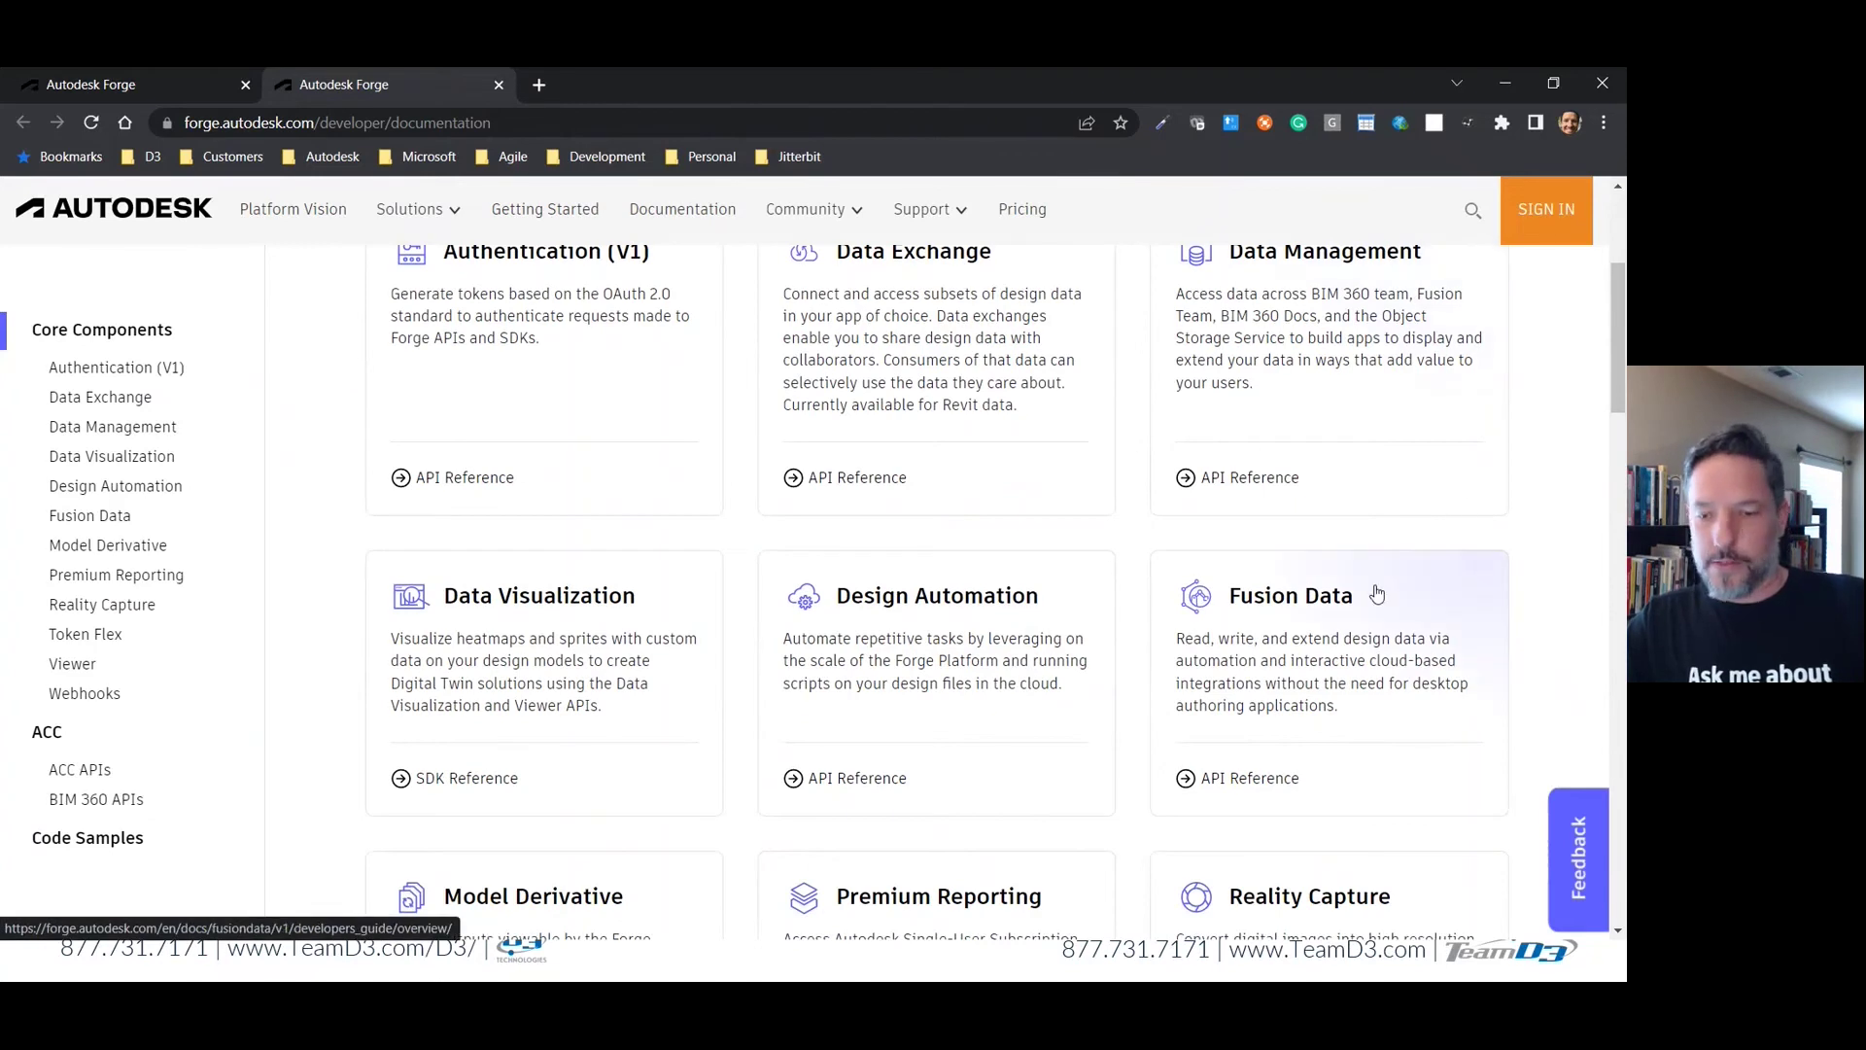
# Check the Fusion Data overview, return to the documentation, then open the Data Exchange overview
pyautogui.click(1314, 625)
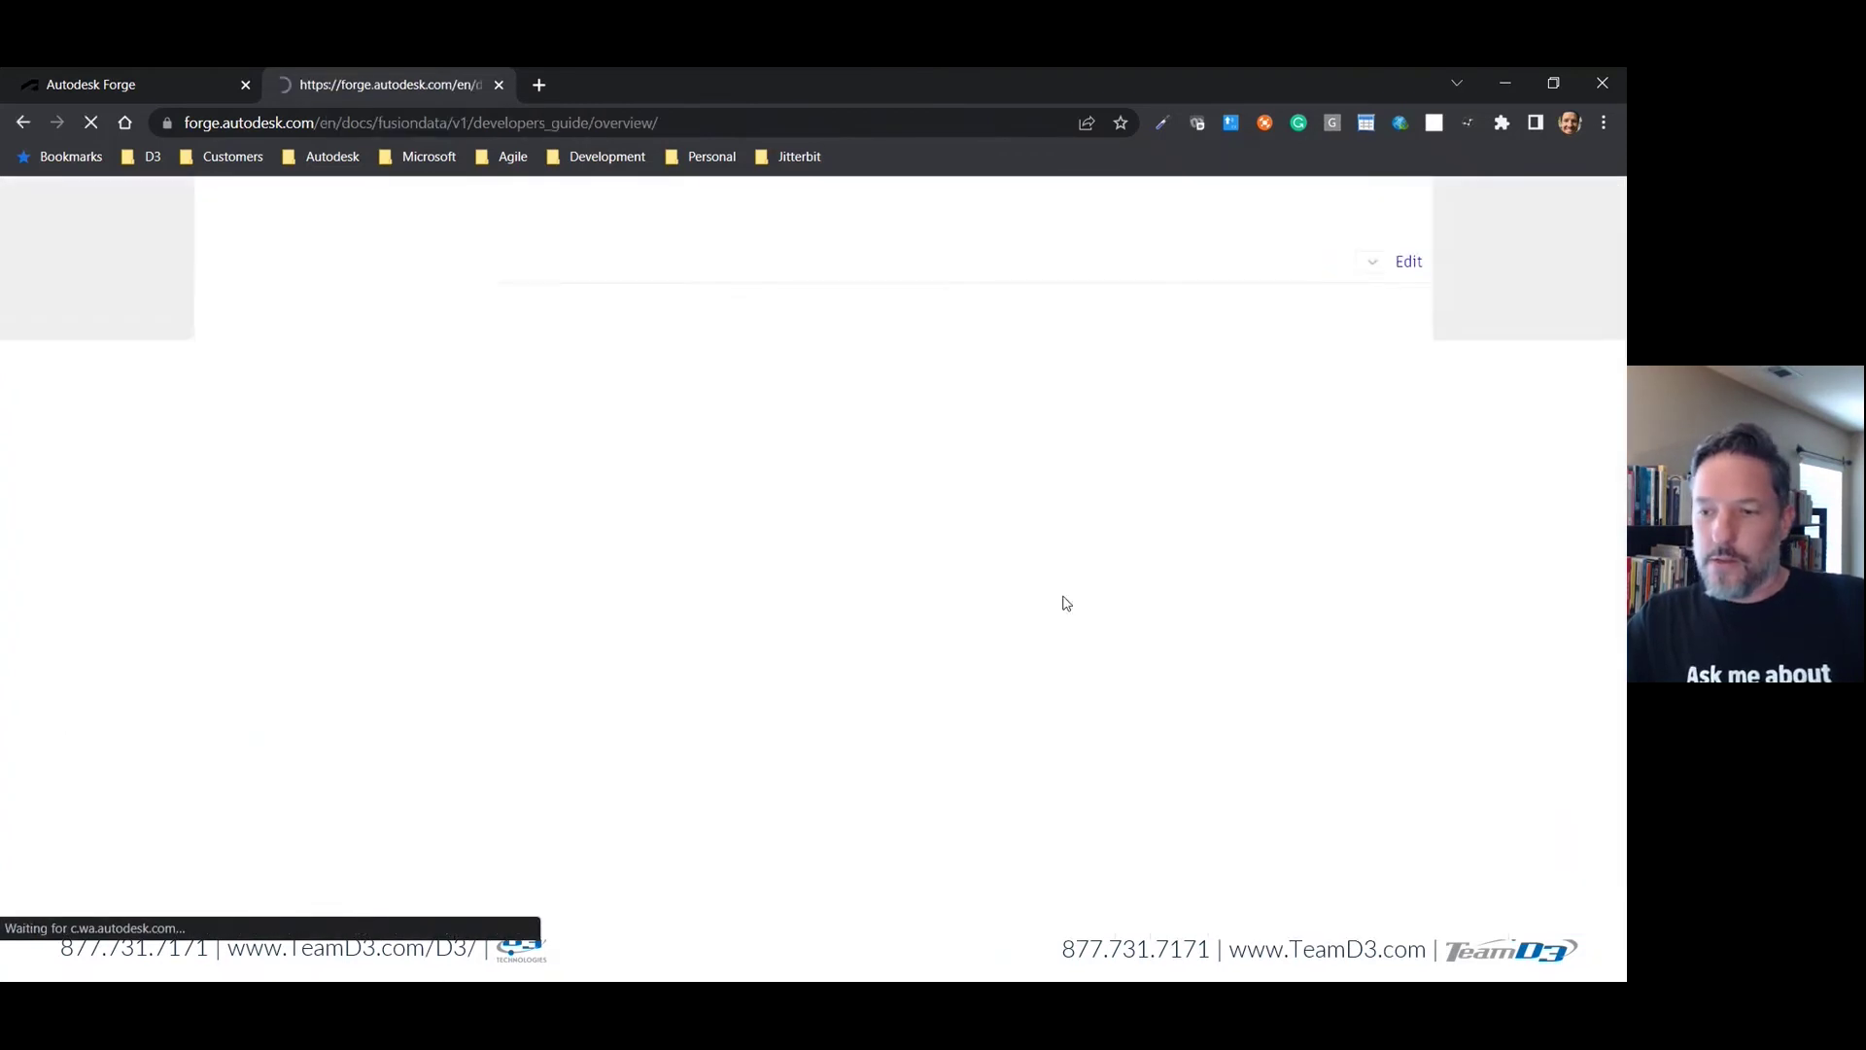
pyautogui.click(22, 122)
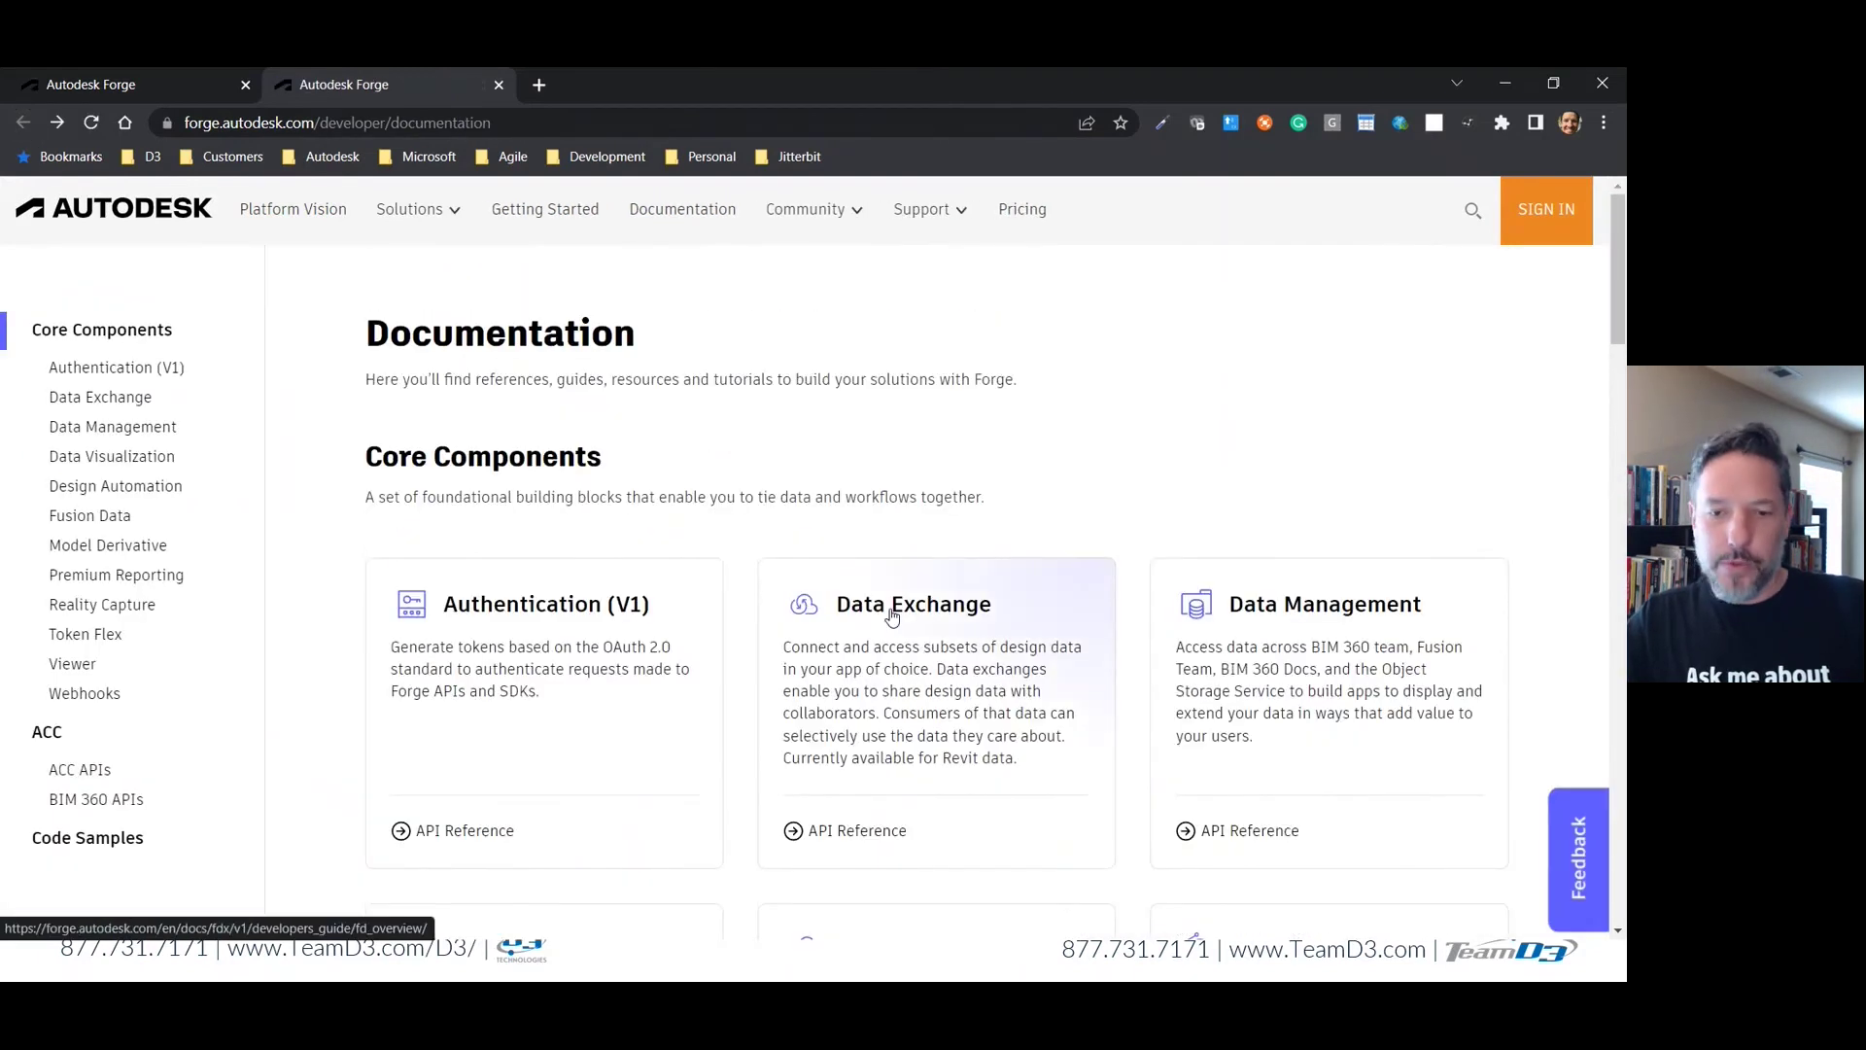
pyautogui.click(892, 651)
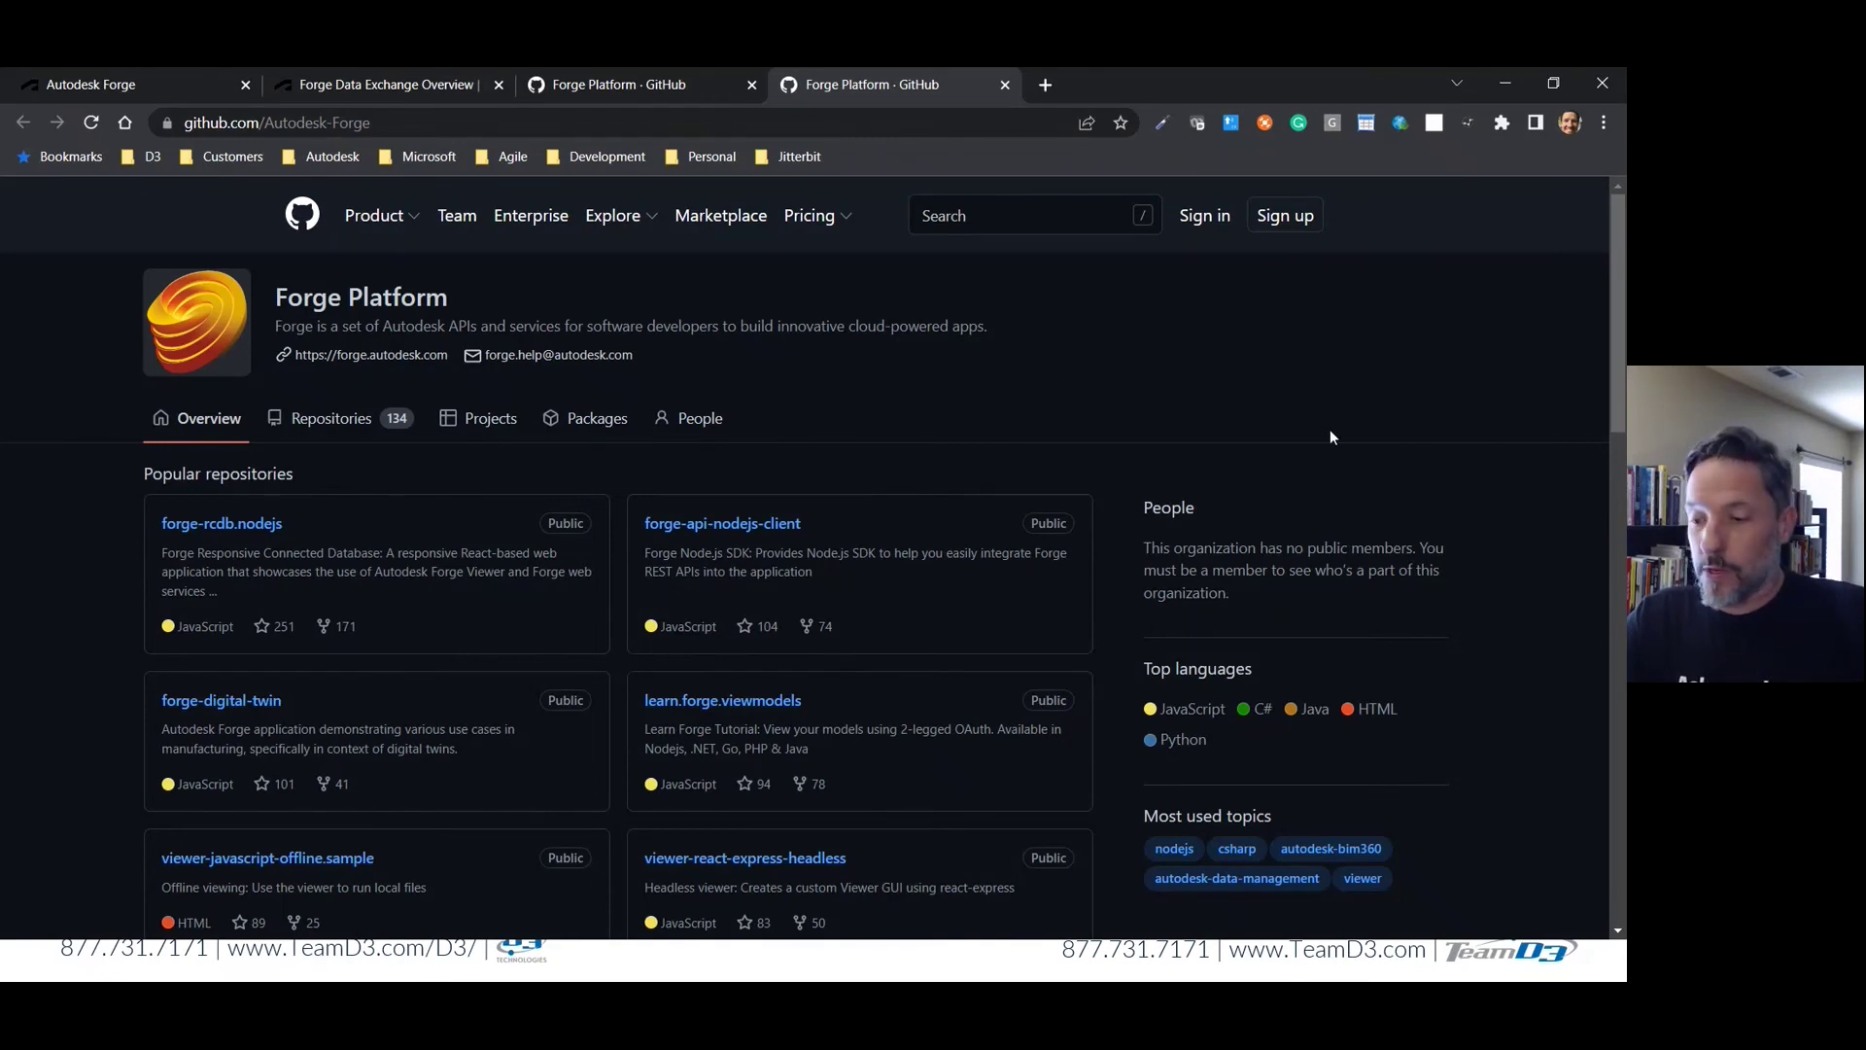
pyautogui.scroll(-5, 1330, 436)
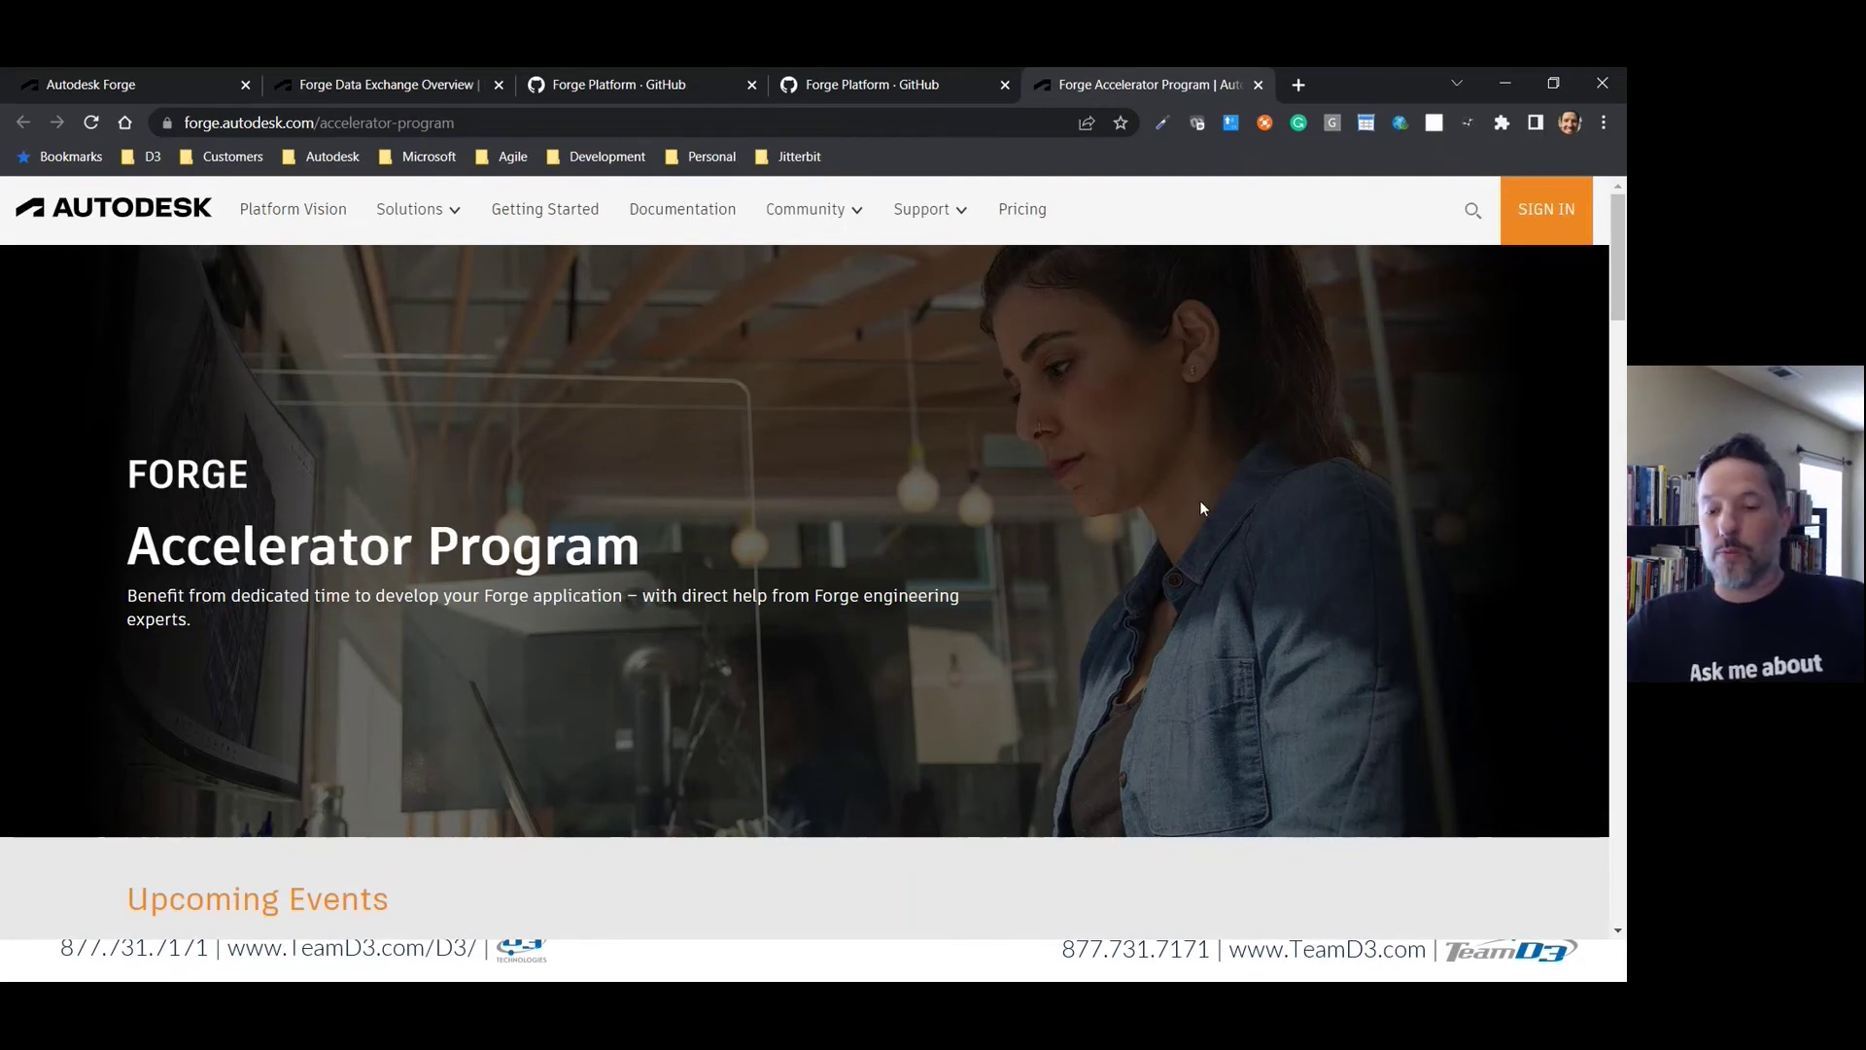
pyautogui.scroll(-3, 1203, 507)
pyautogui.scroll(-2, 1249, 512)
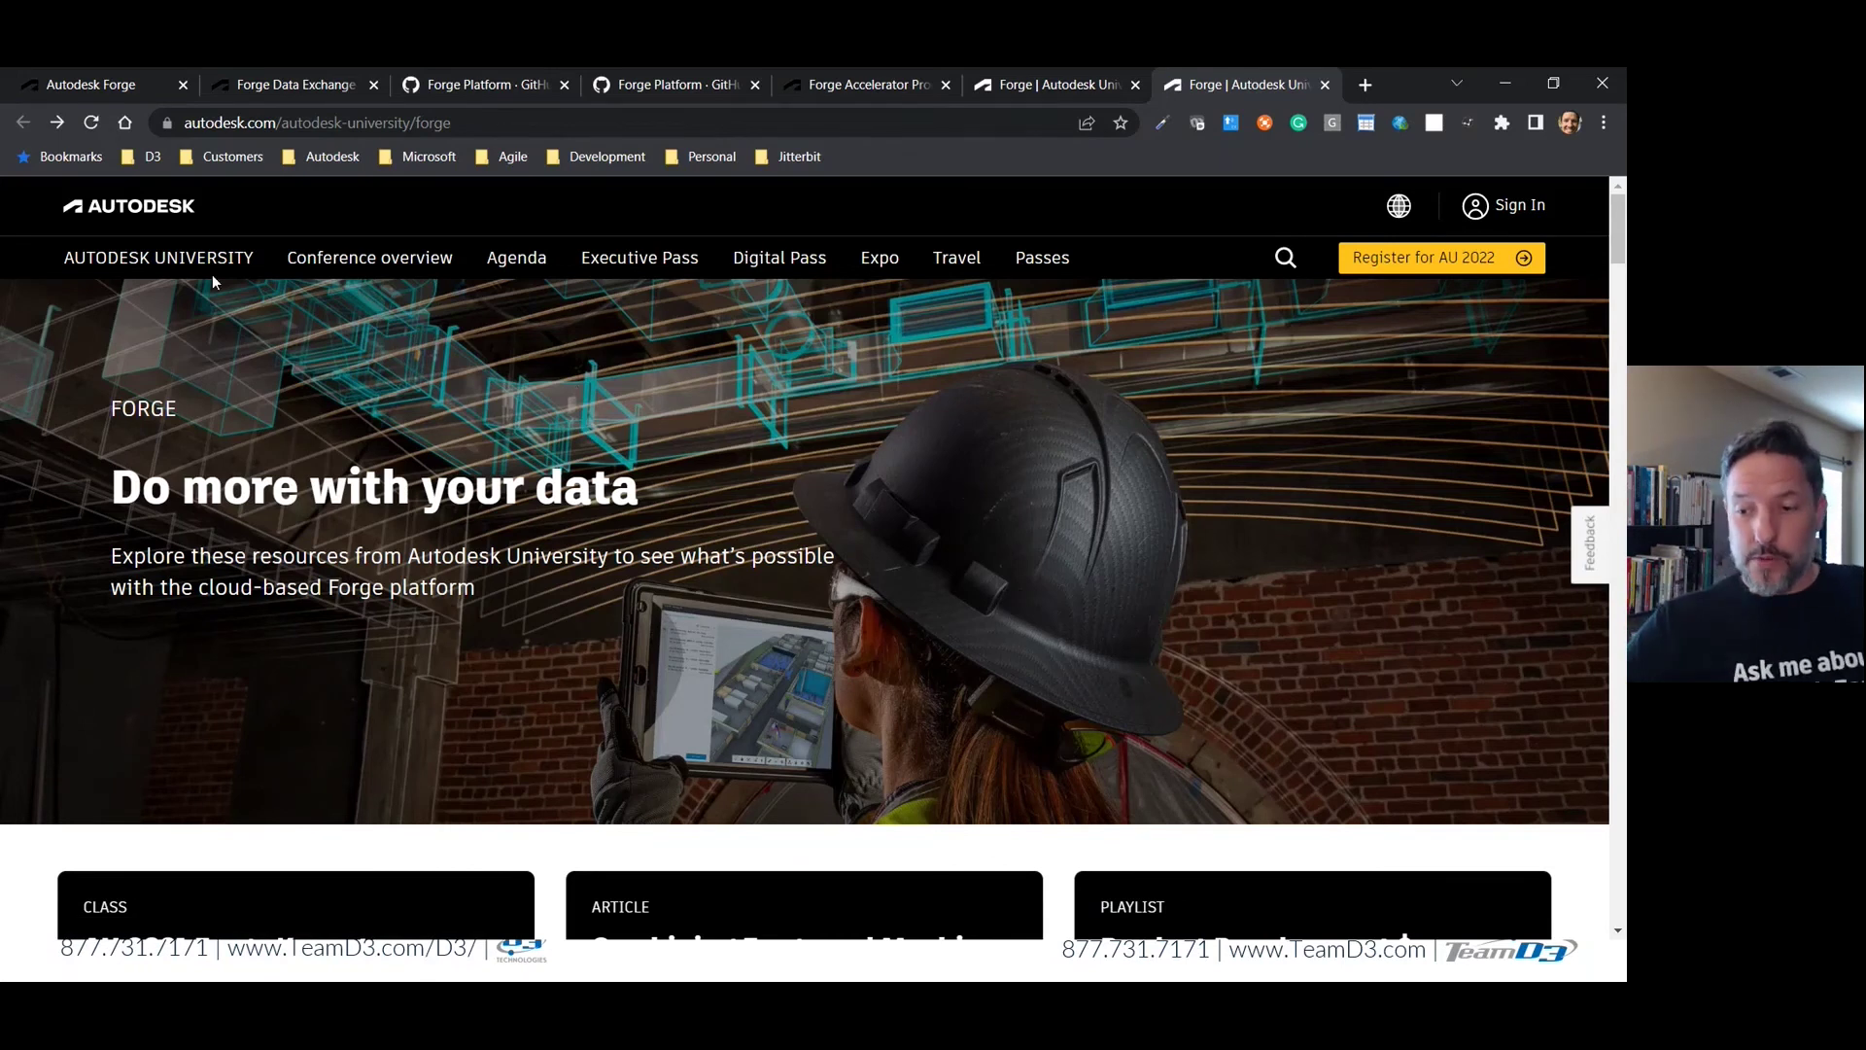
# Open the AU 2022 conference overview from the AU Forge page navigation
pyautogui.click(327, 262)
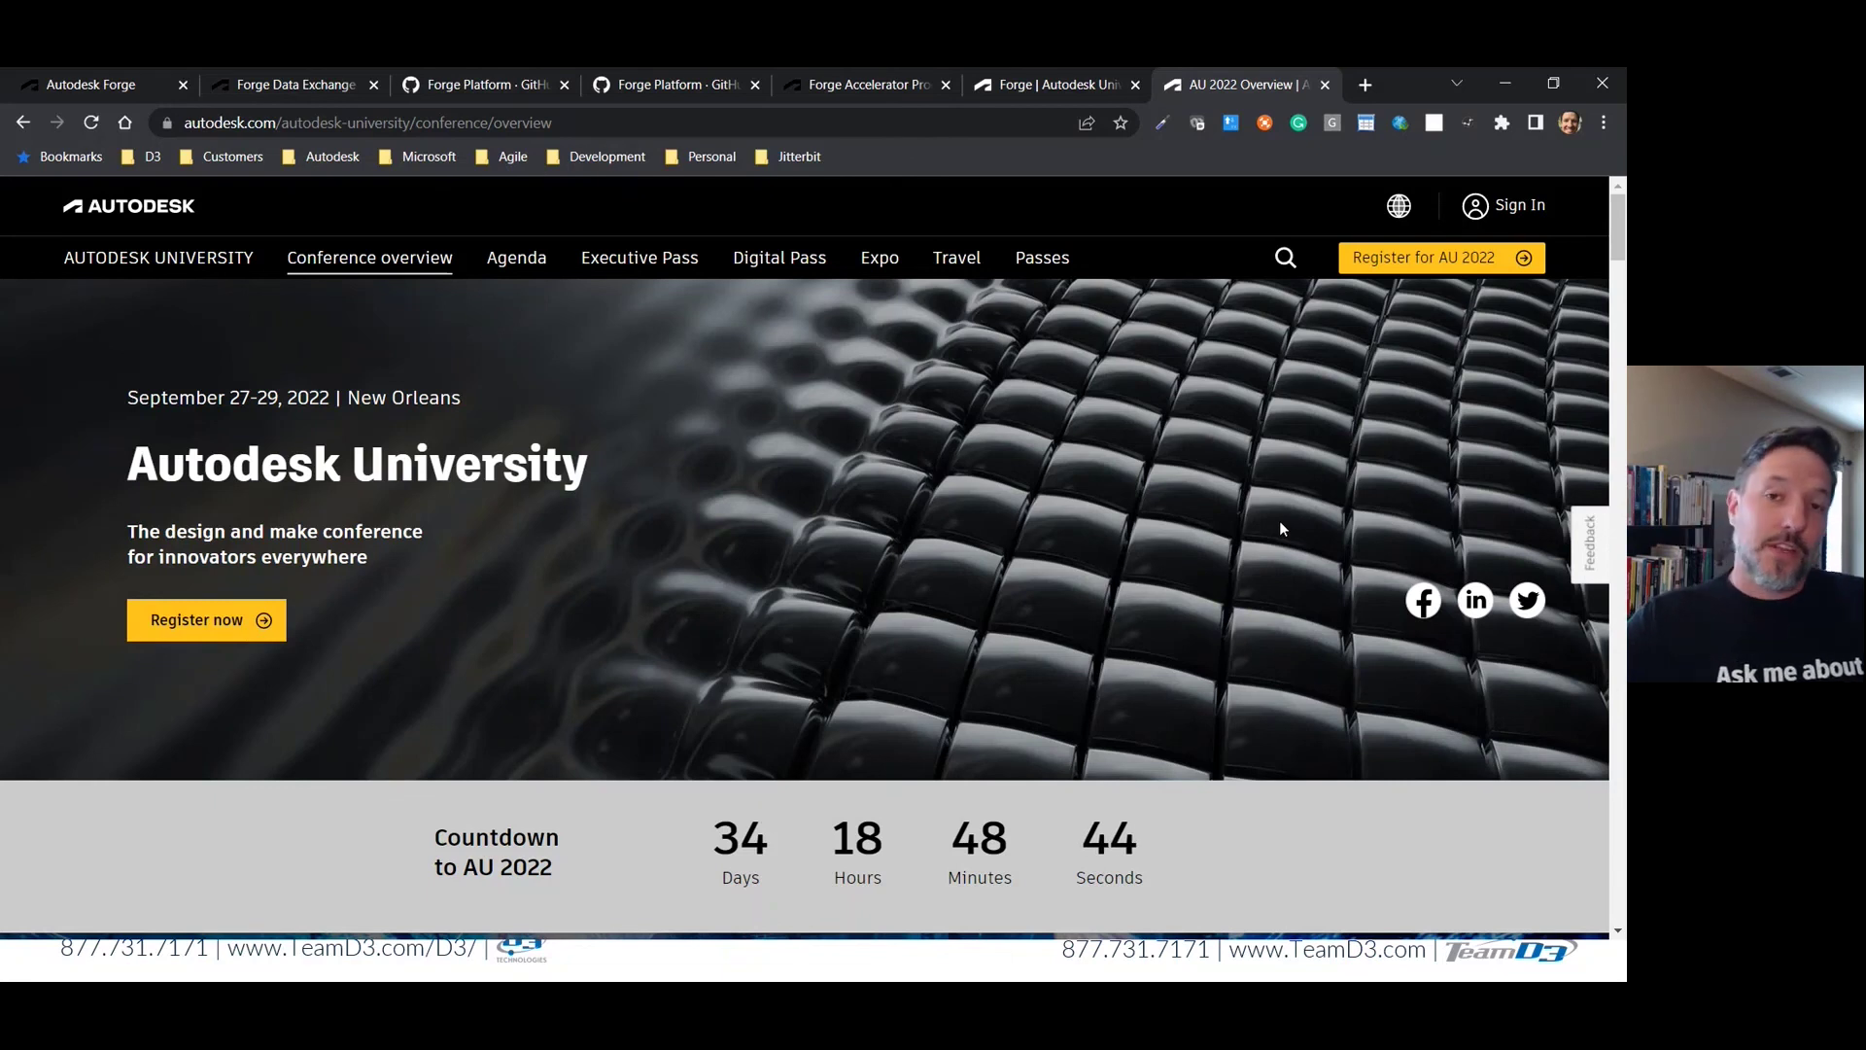
# Minimize the browser to bring the presentation back into view
pyautogui.click(1506, 86)
# Advance to Follow My Progress and reveal the Twitter, LinkedIn and autode.sk links
pyautogui.click(1377, 407)
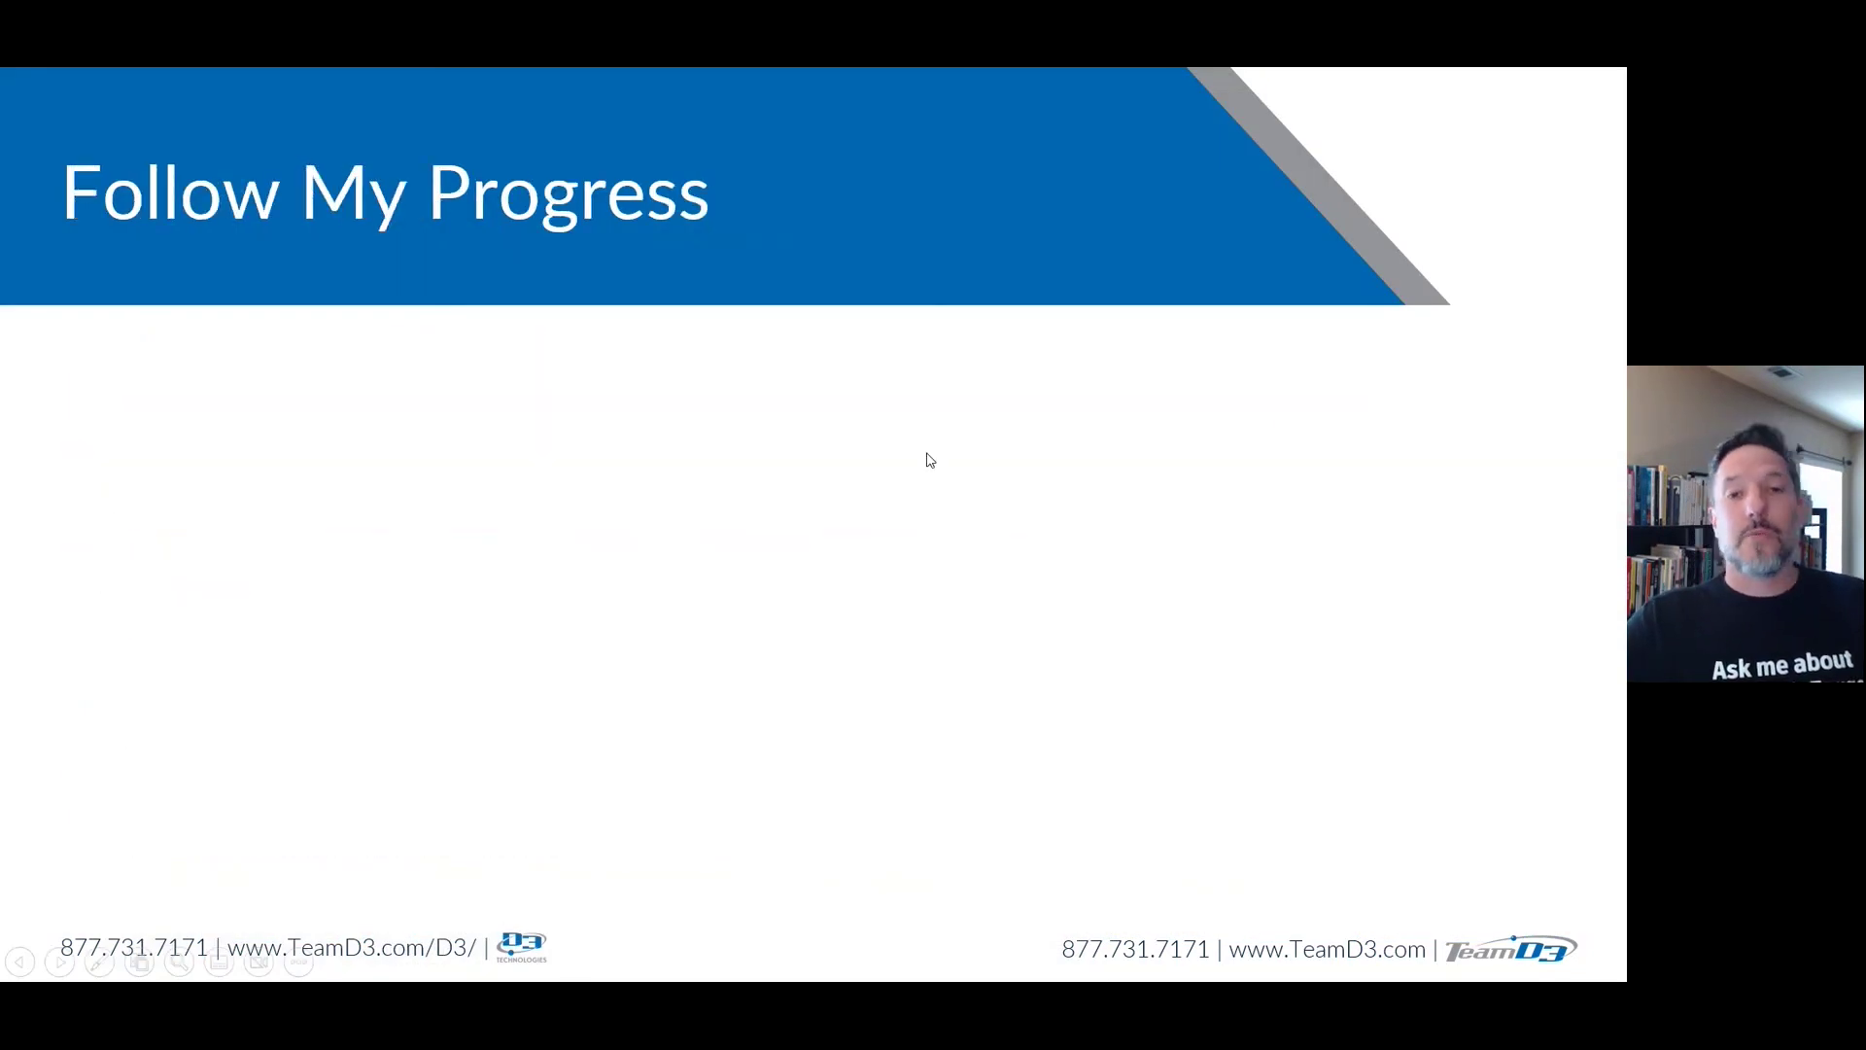
pyautogui.click(860, 481)
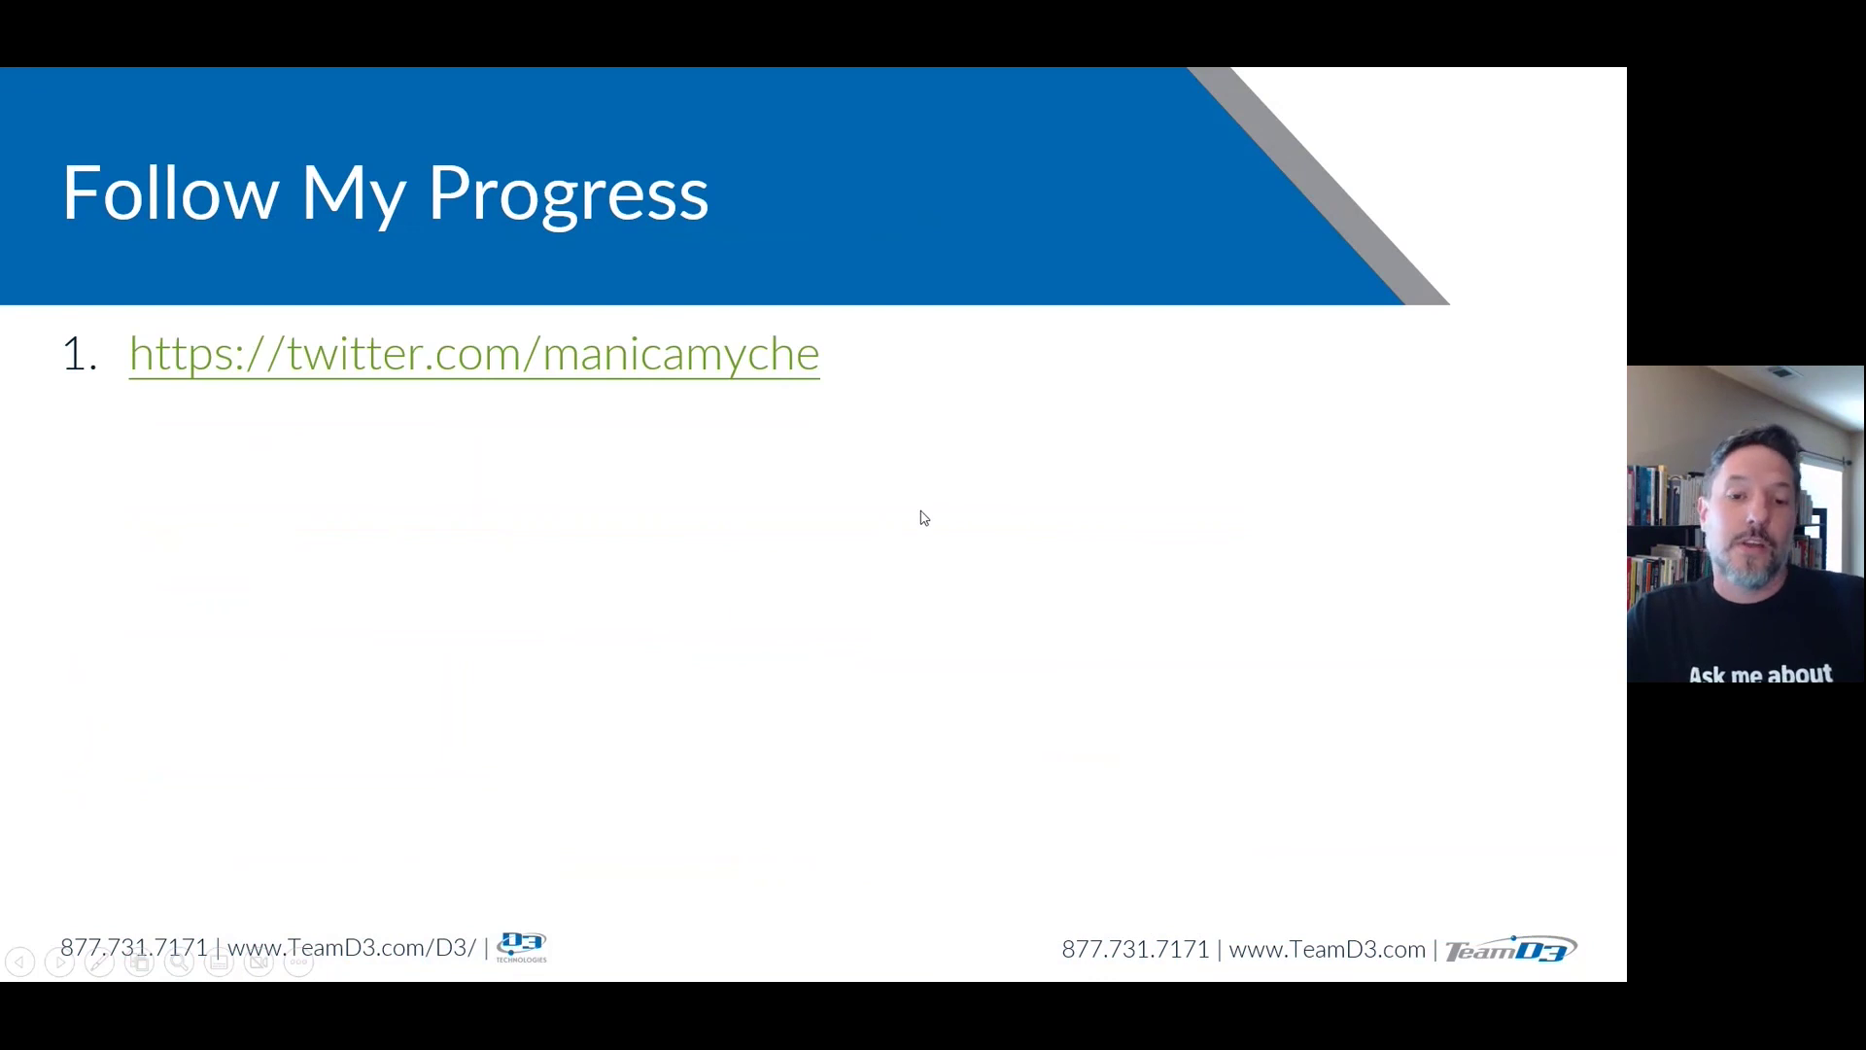
pyautogui.click(921, 517)
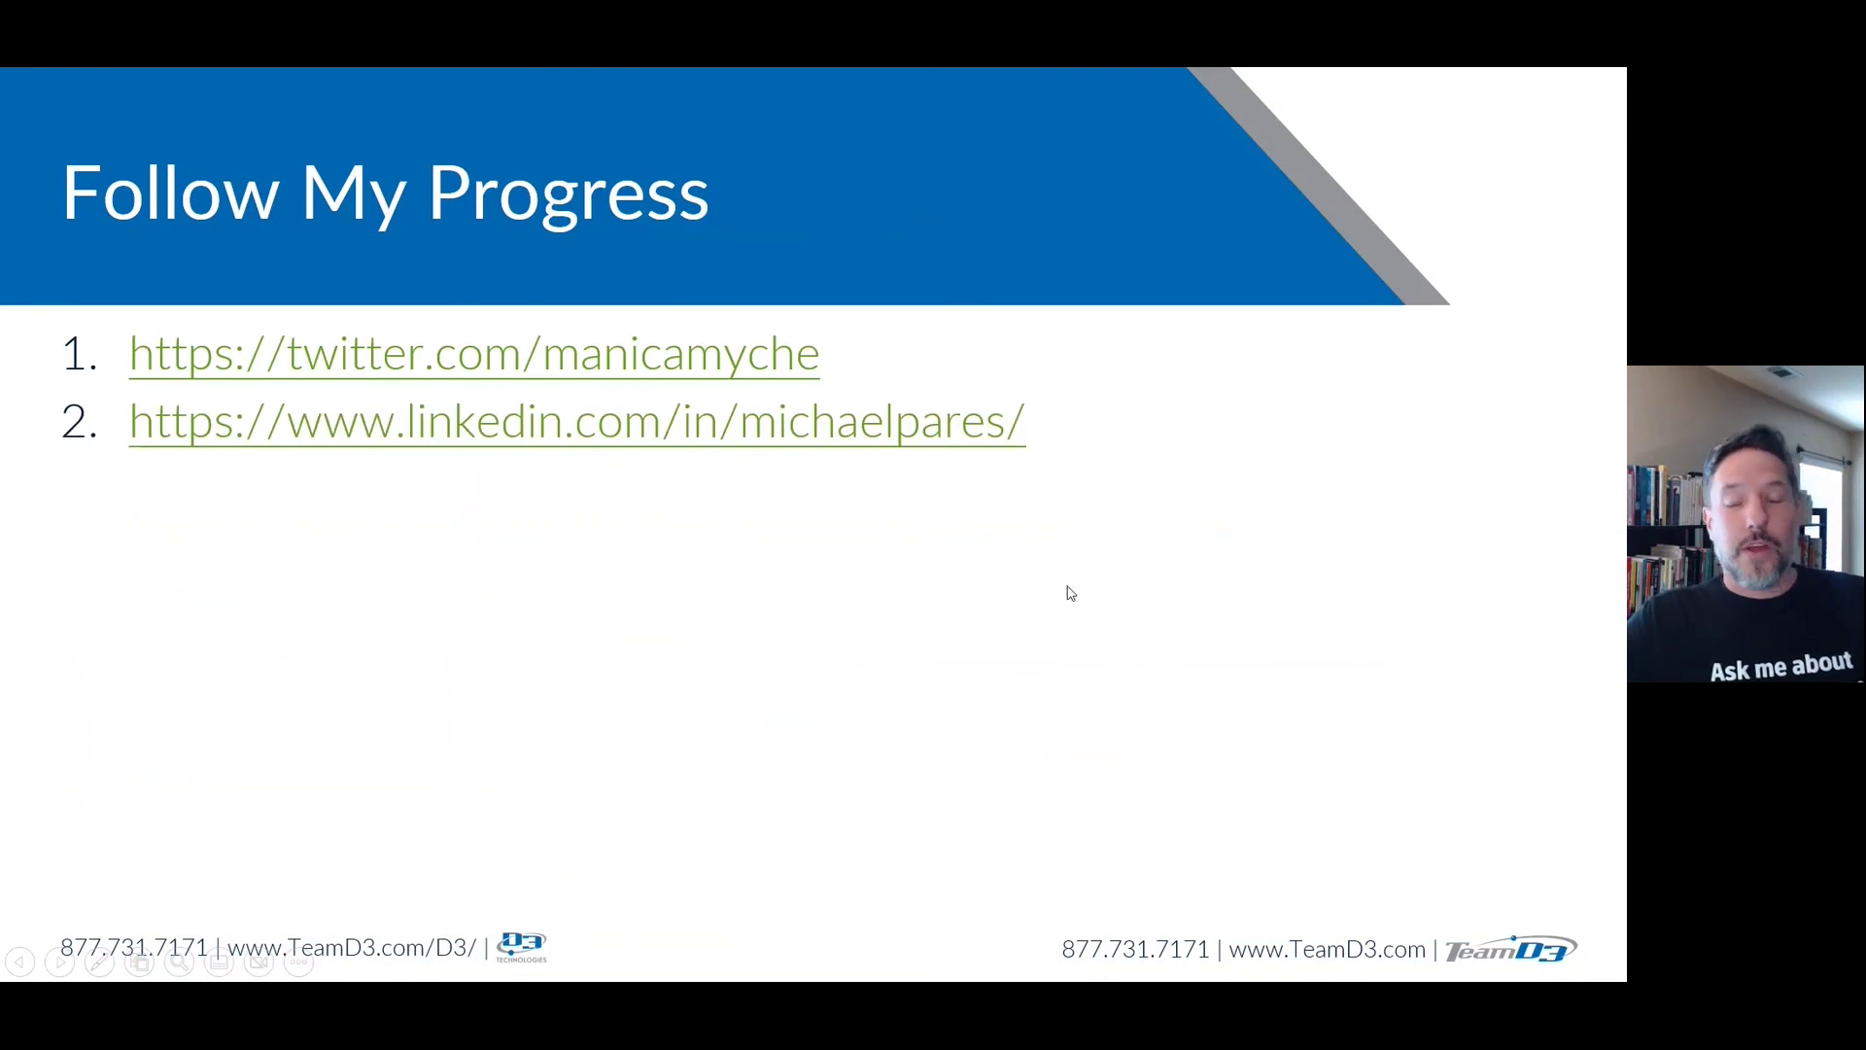
pyautogui.click(975, 578)
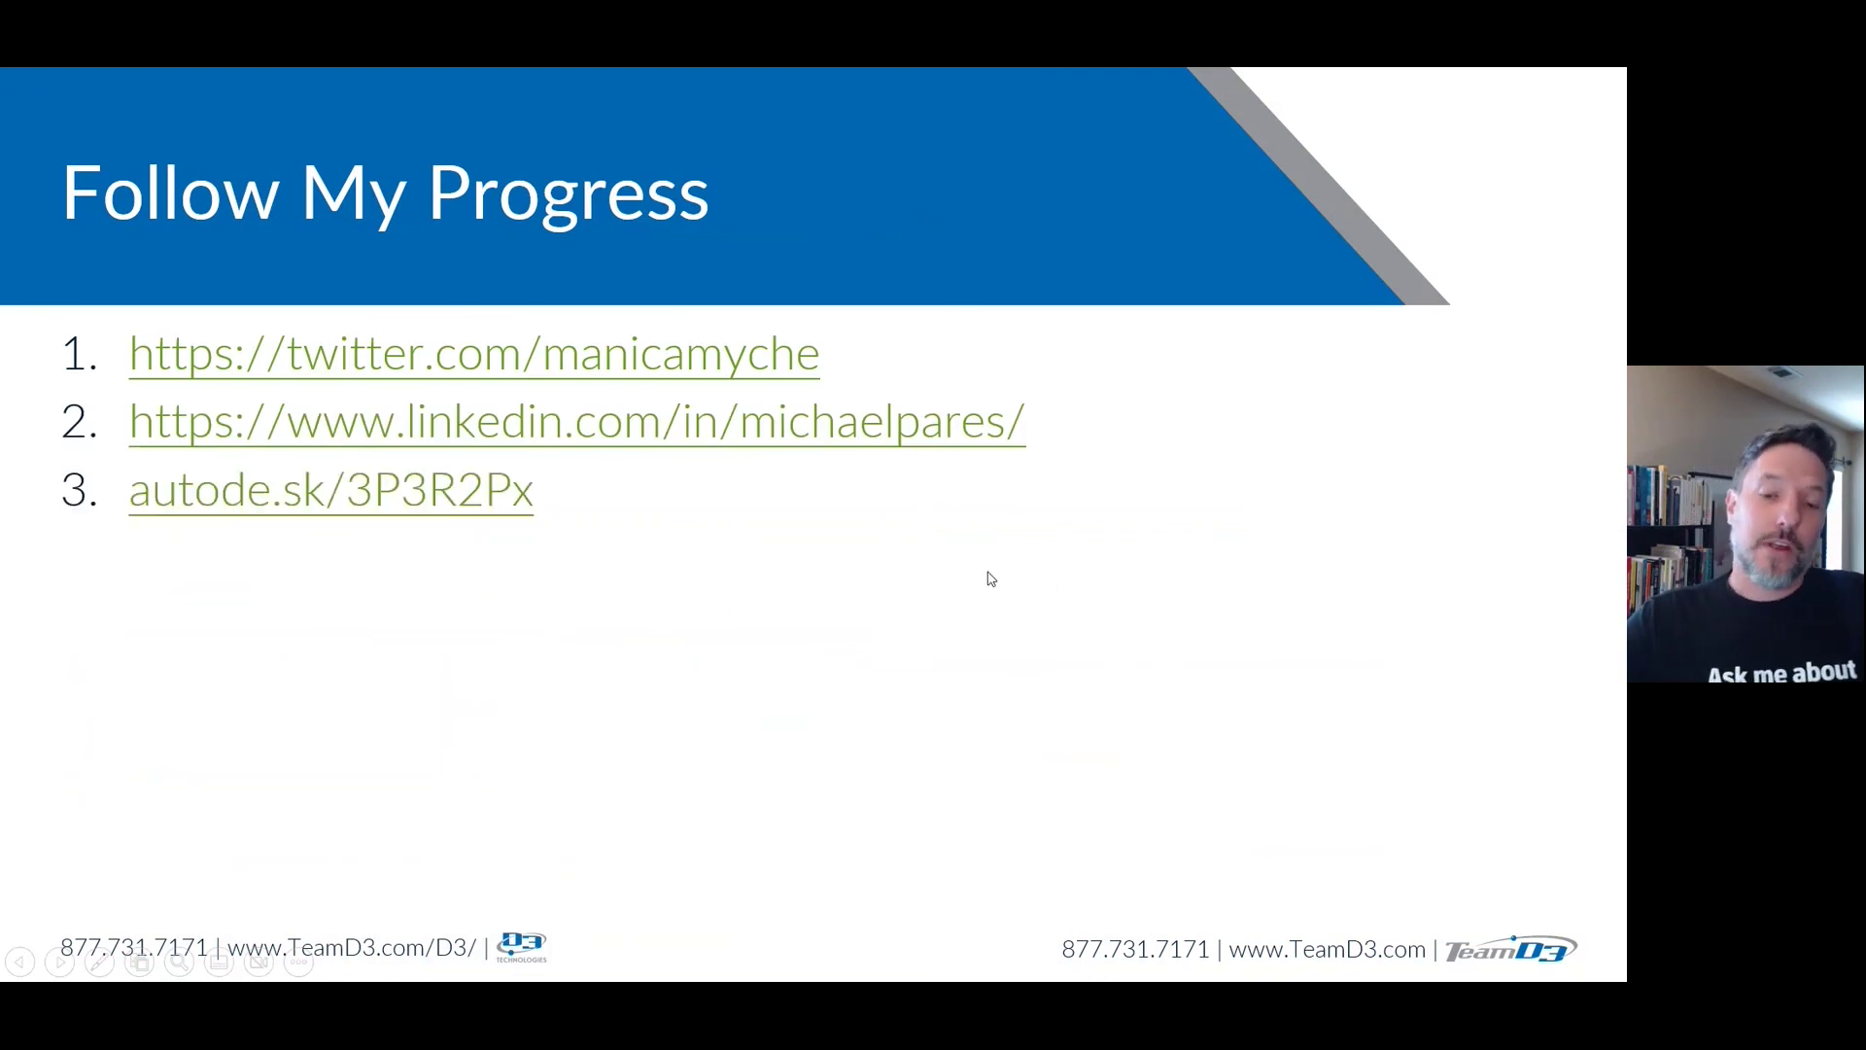